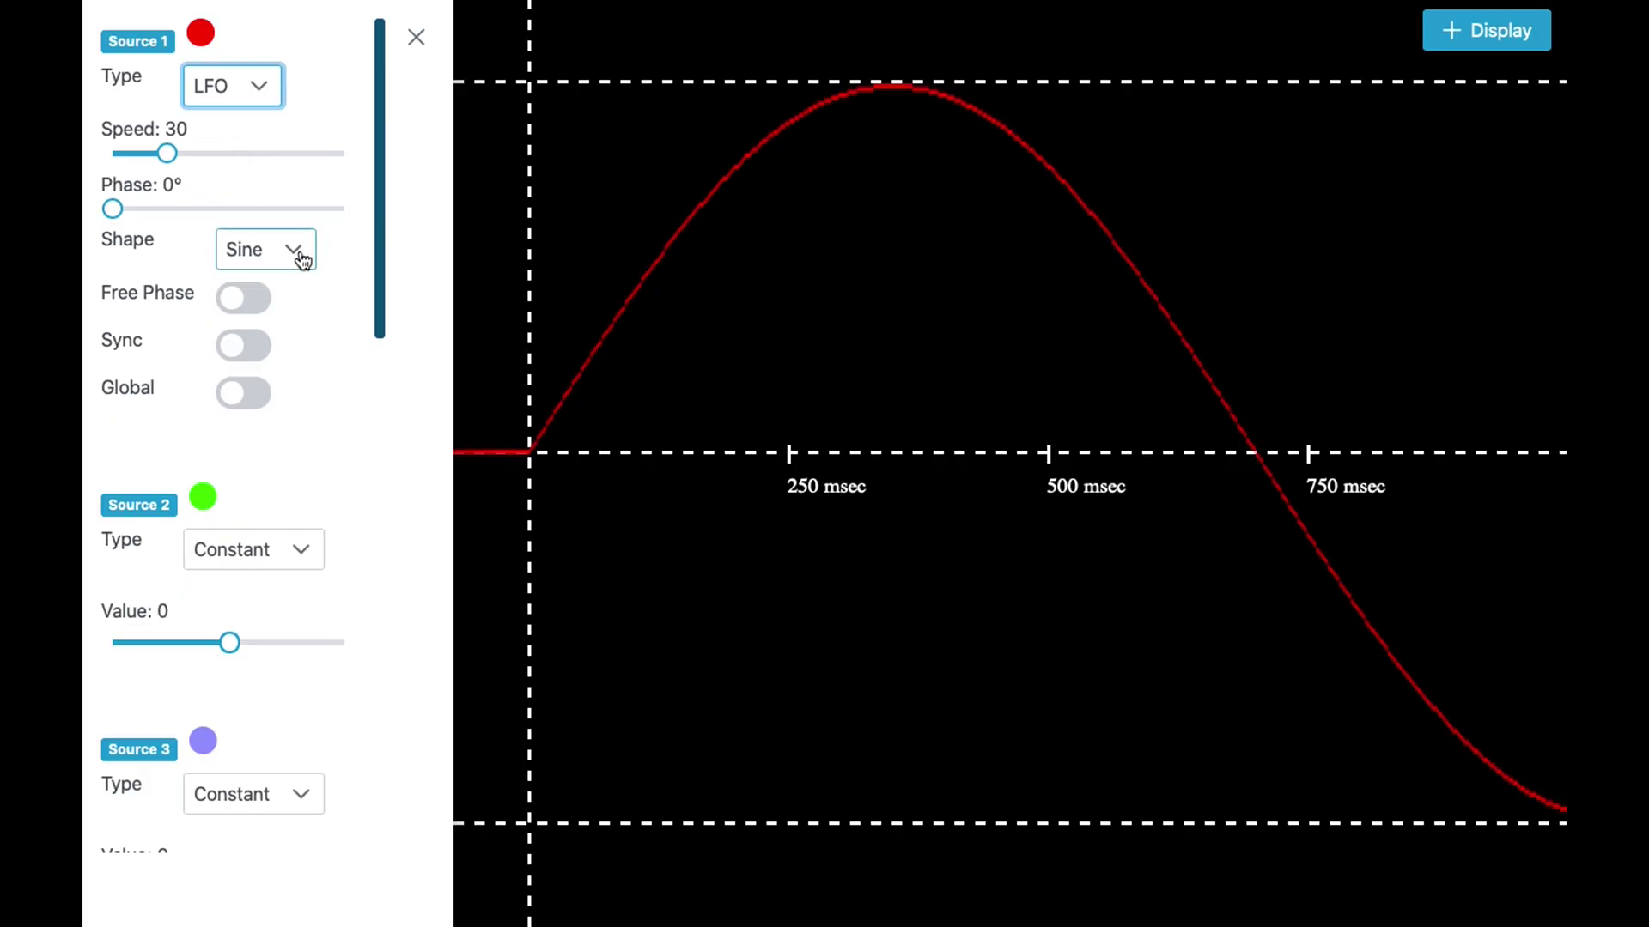
Give Source 1's LFO the Random shape at speed 64.
left_click(307, 260)
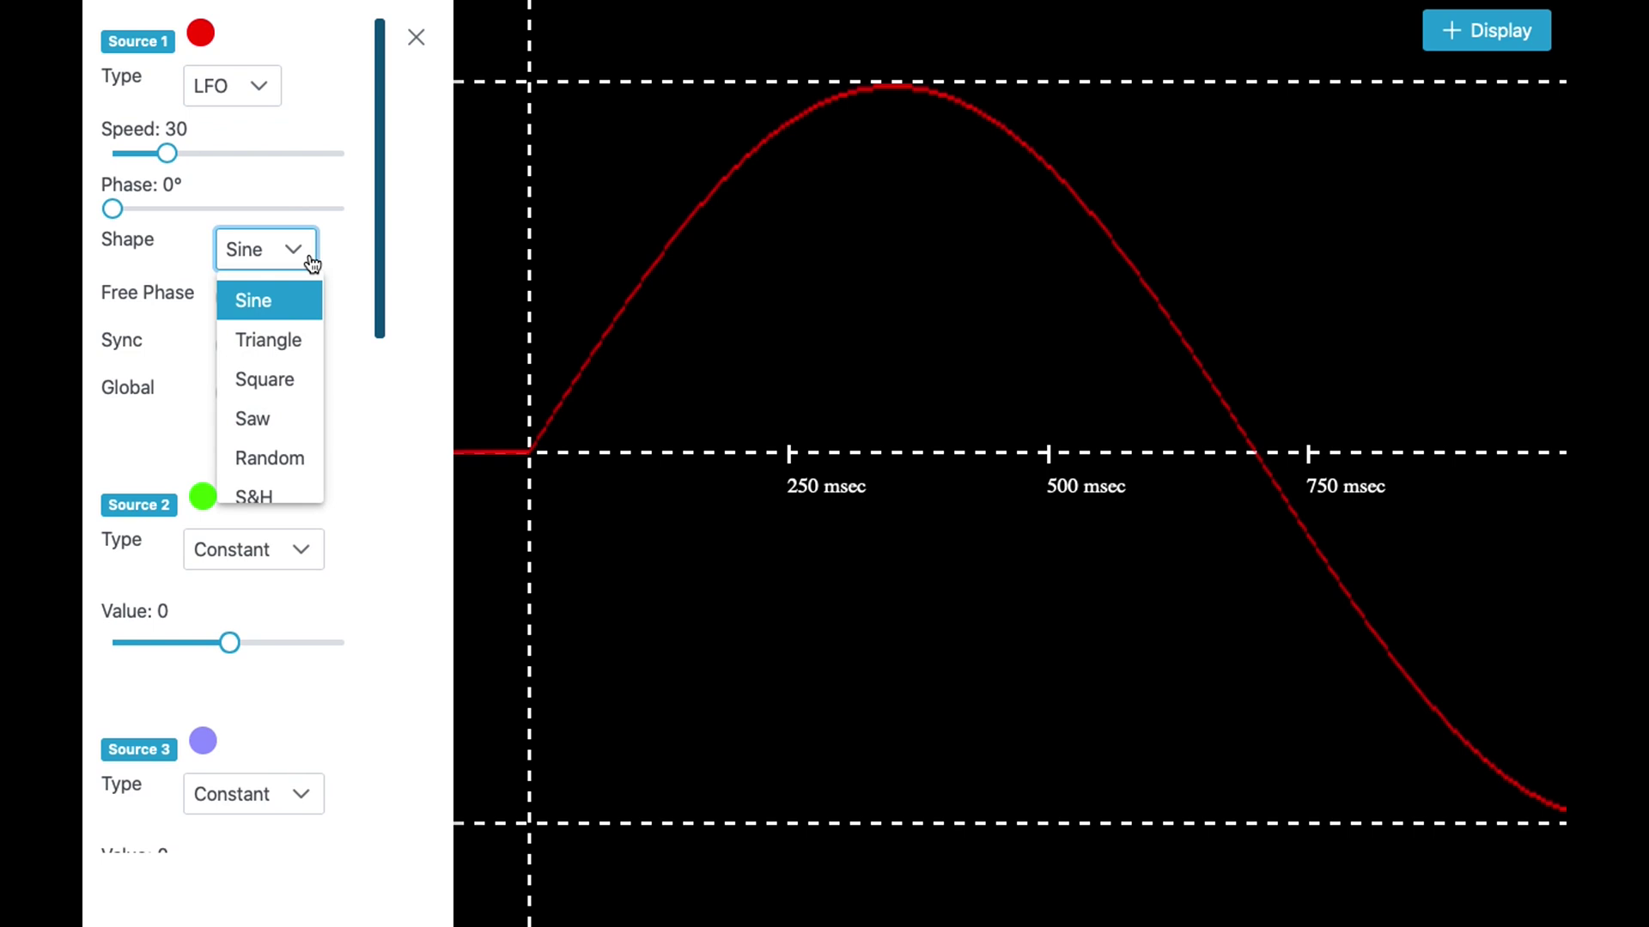
left_click(277, 463)
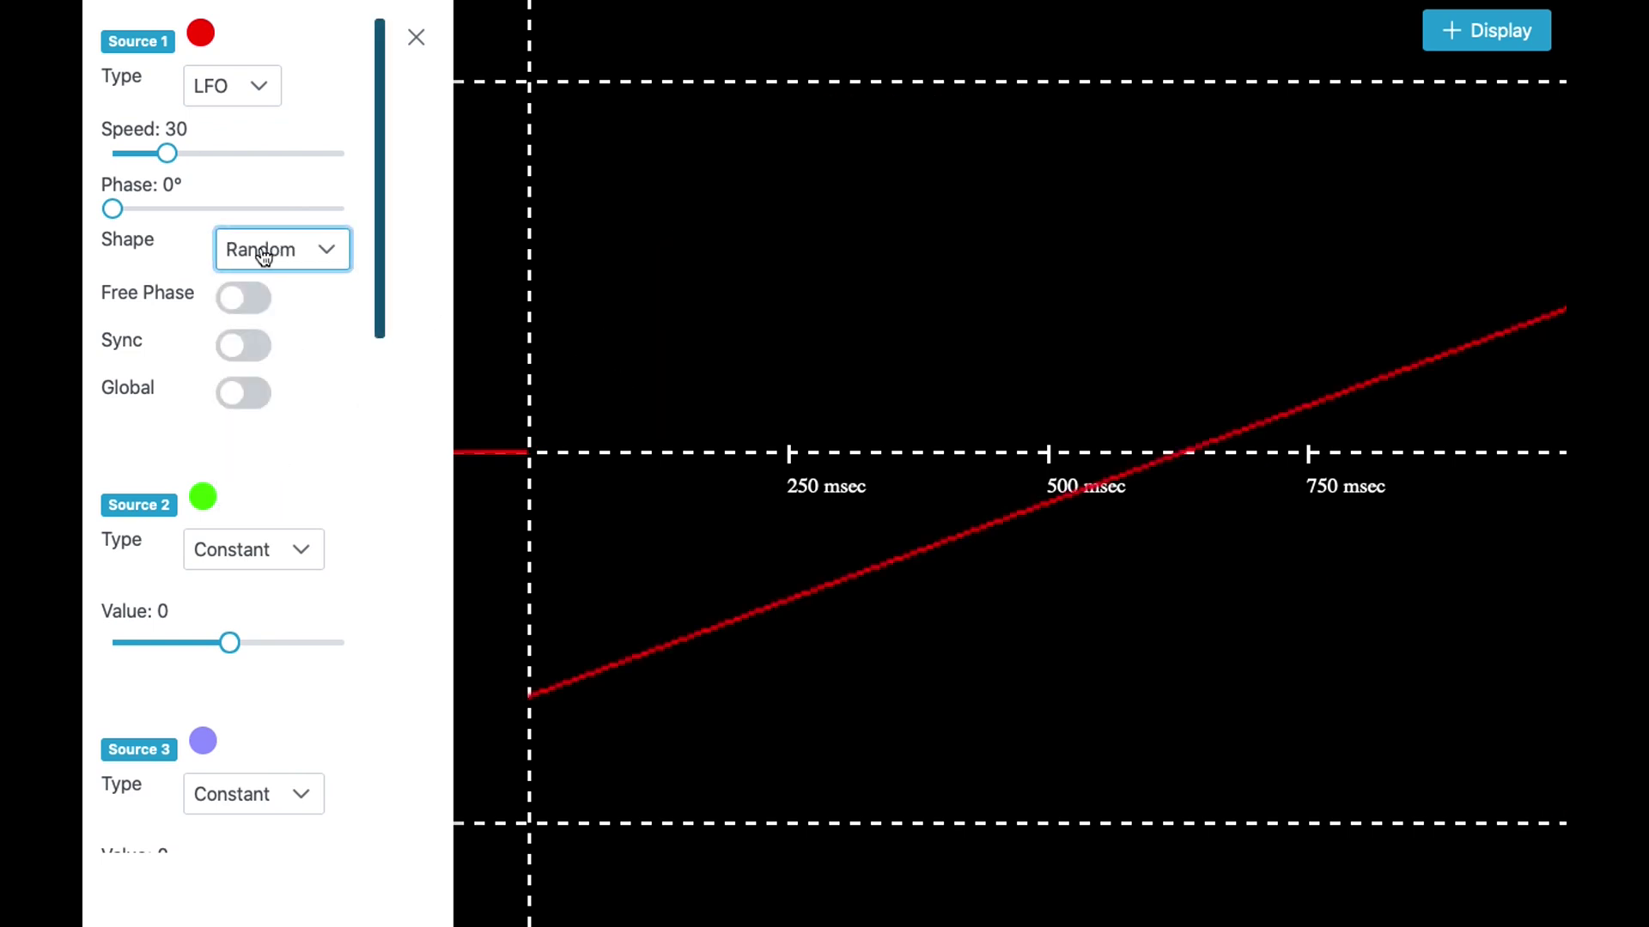
left_click_drag(168, 157, 230, 153)
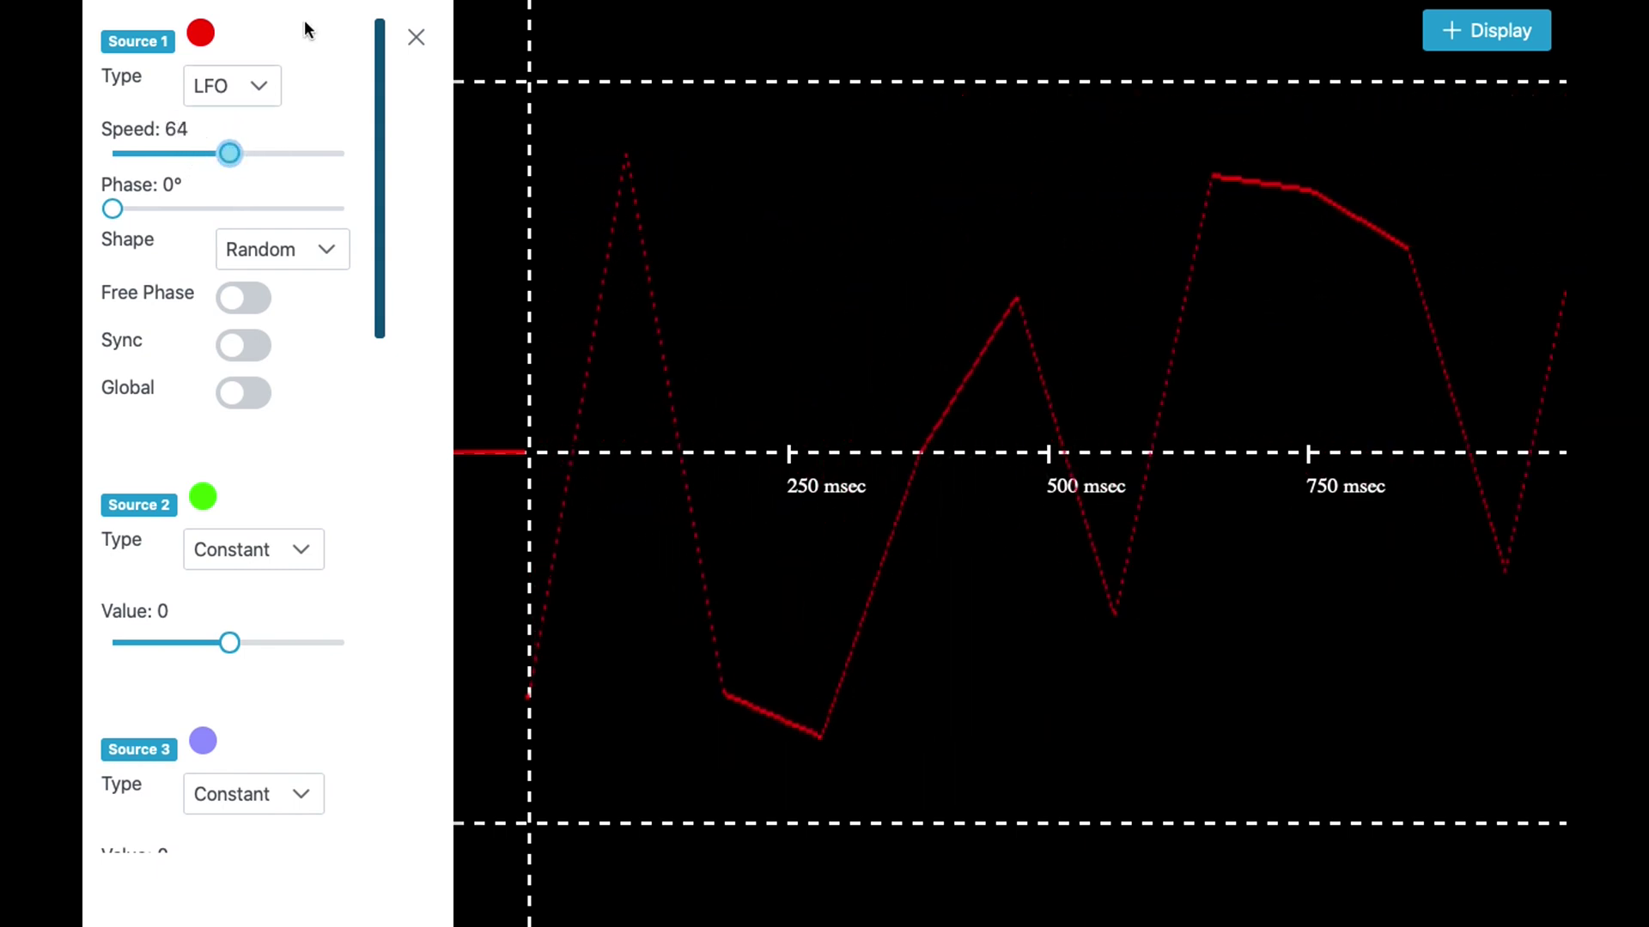
Close the source settings and play the display animation at a 170 msec/sec tempo.
left_click(413, 38)
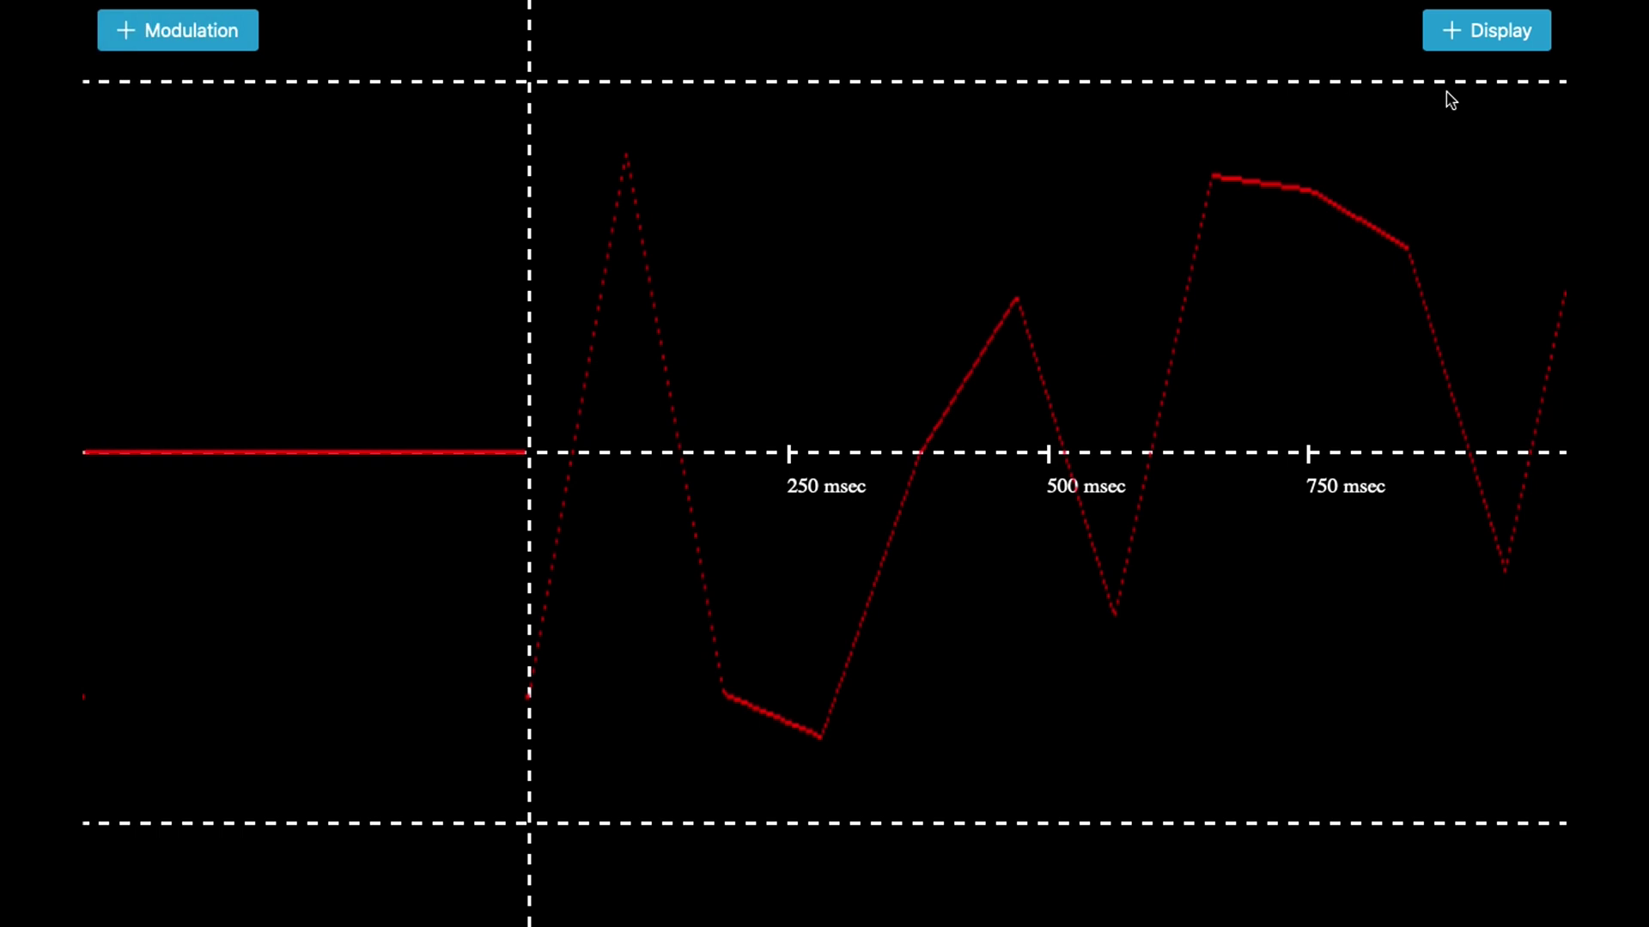
left_click(1478, 50)
left_click(1279, 589)
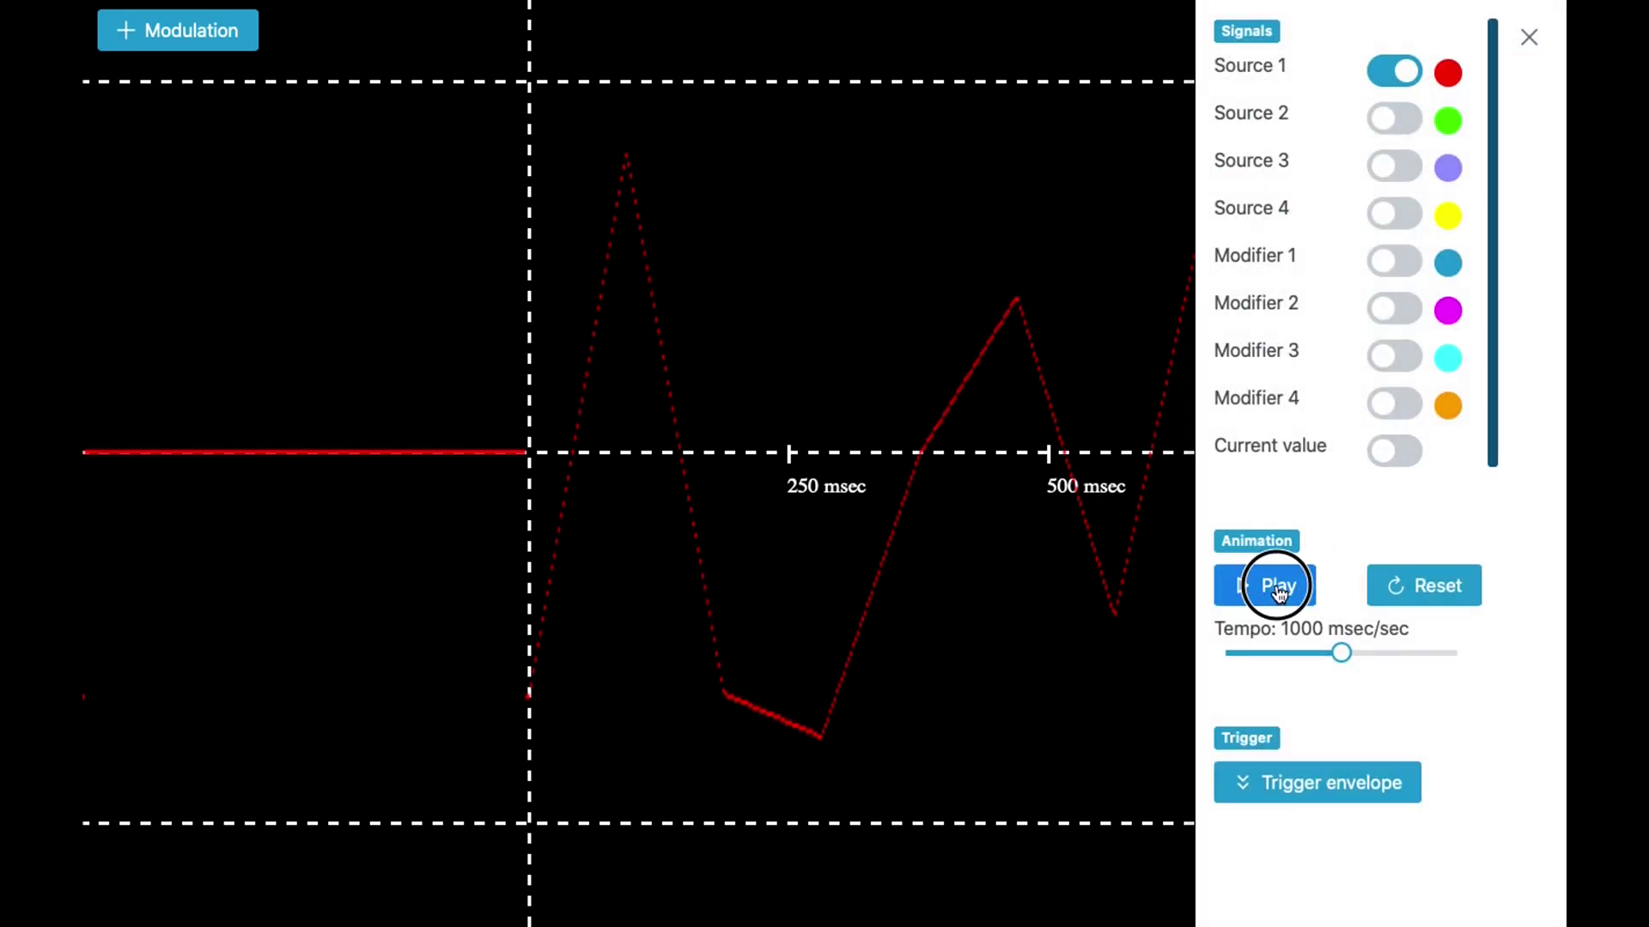
left_click(1341, 653)
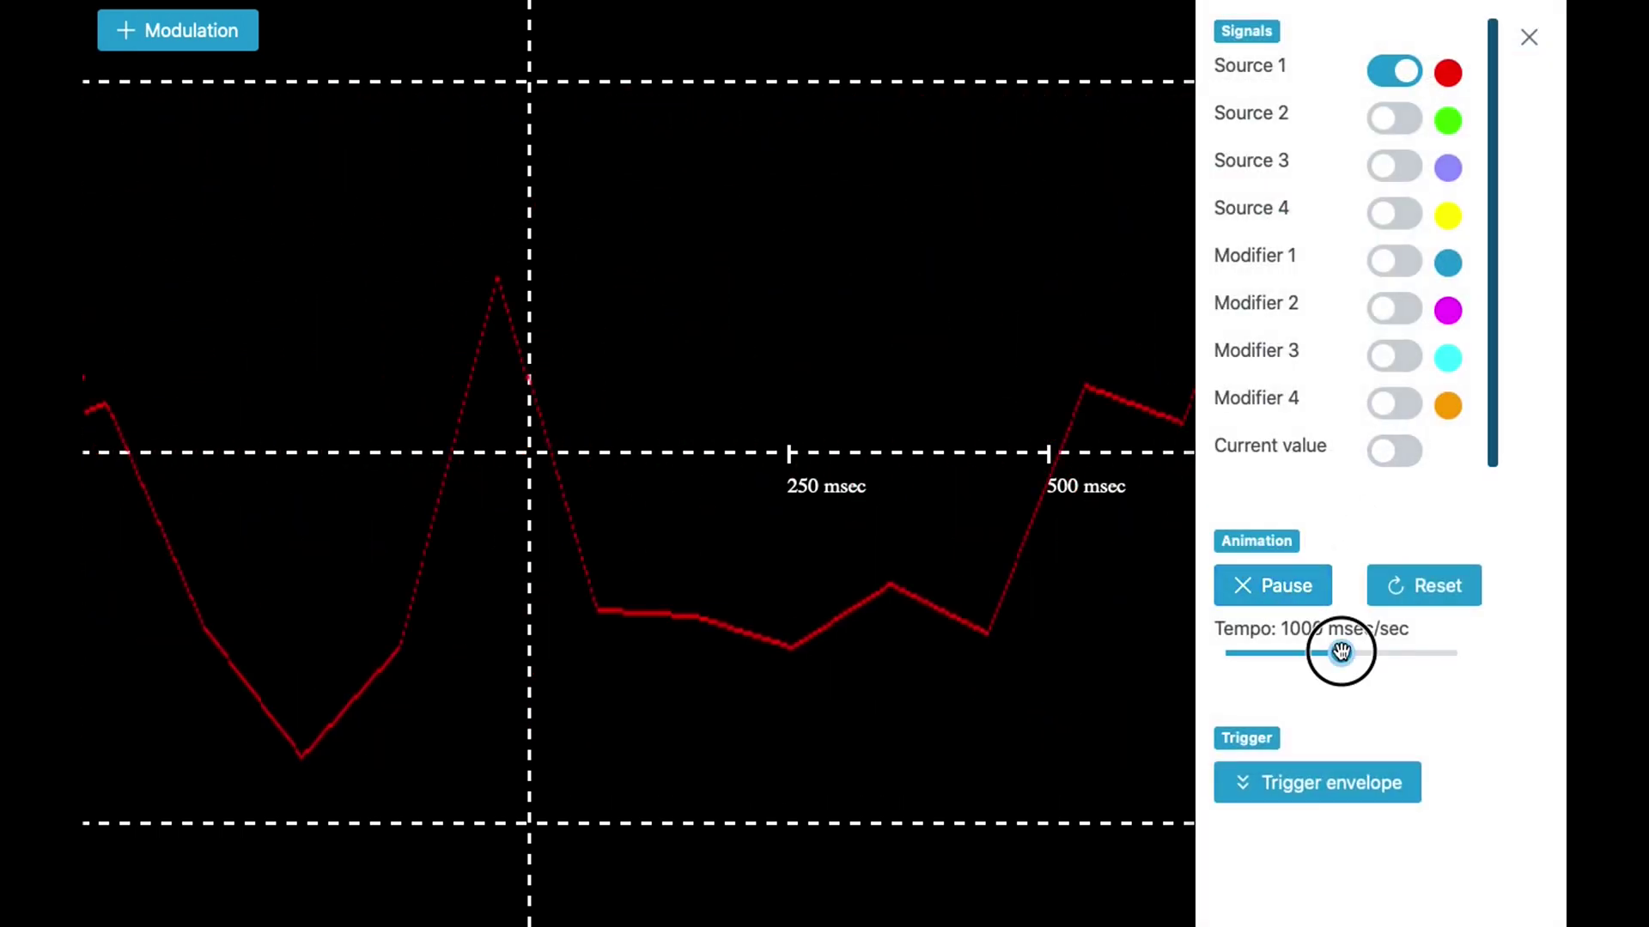
left_click_drag(1341, 653, 1244, 654)
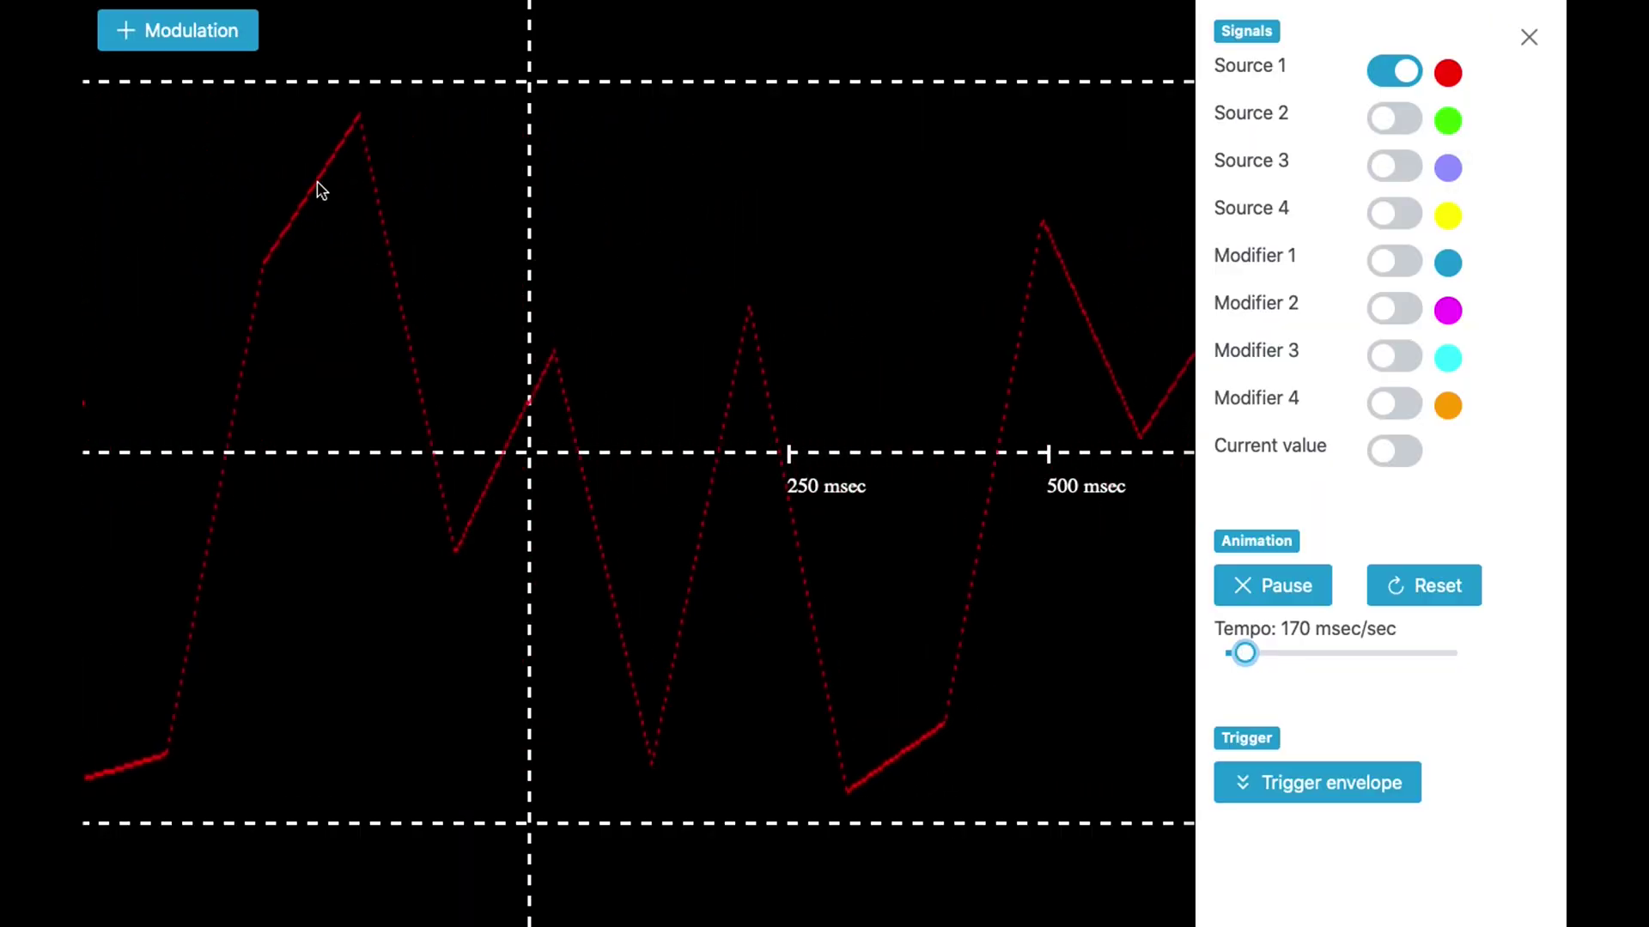
Change Source 1's LFO shape to S&H and close the source settings.
left_click(184, 30)
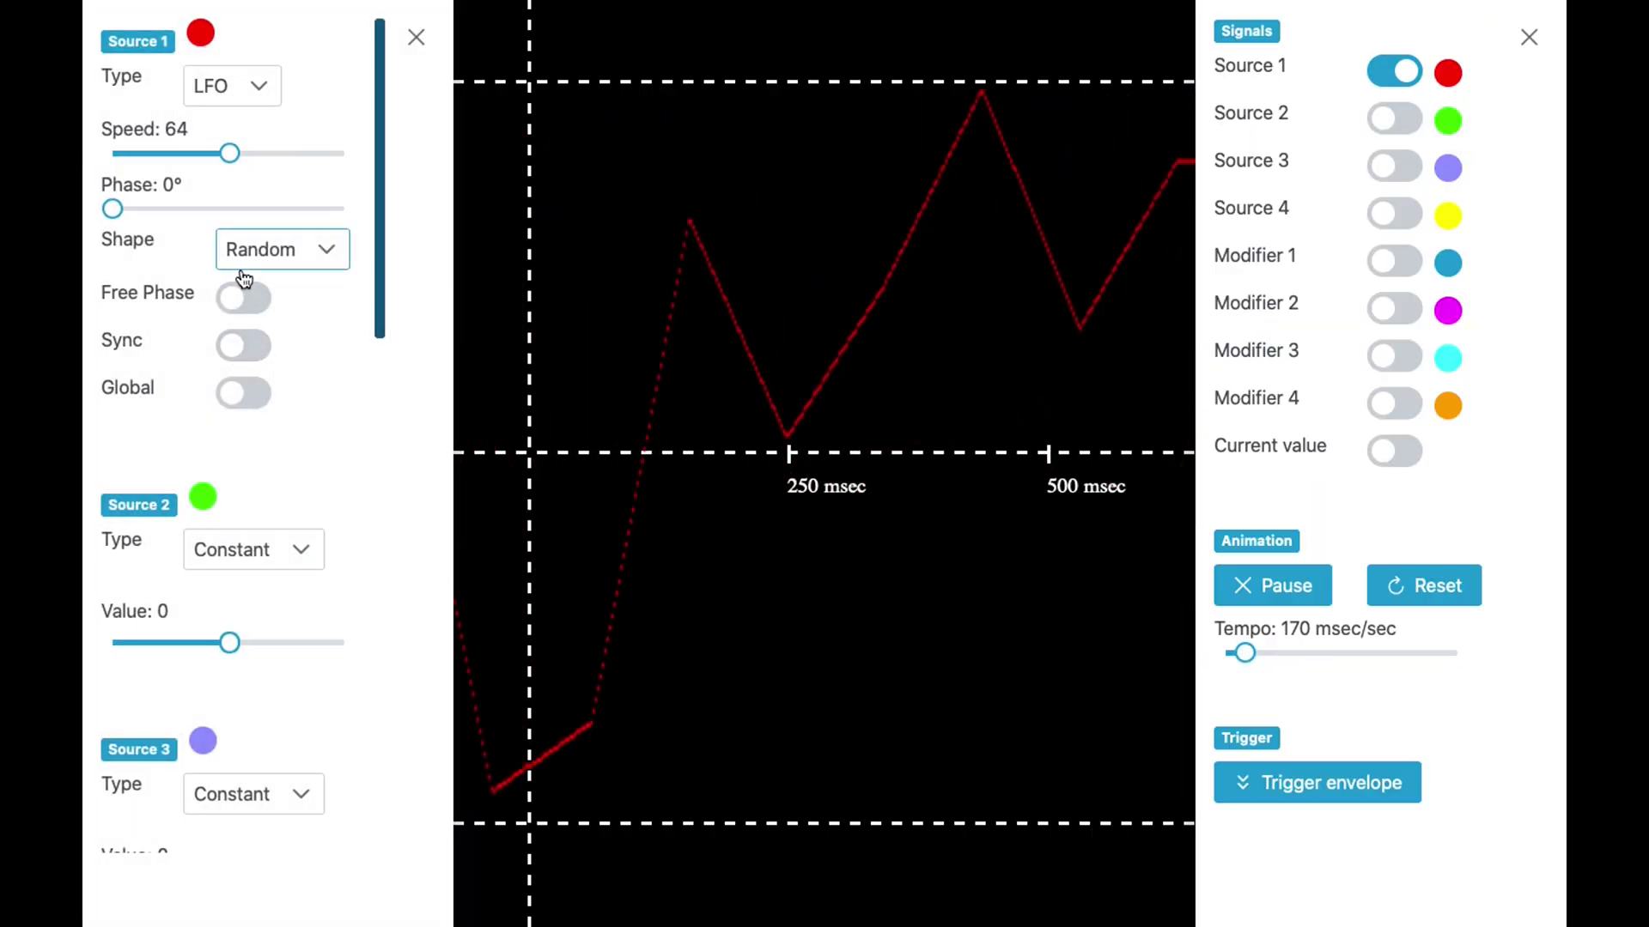
left_click(247, 260)
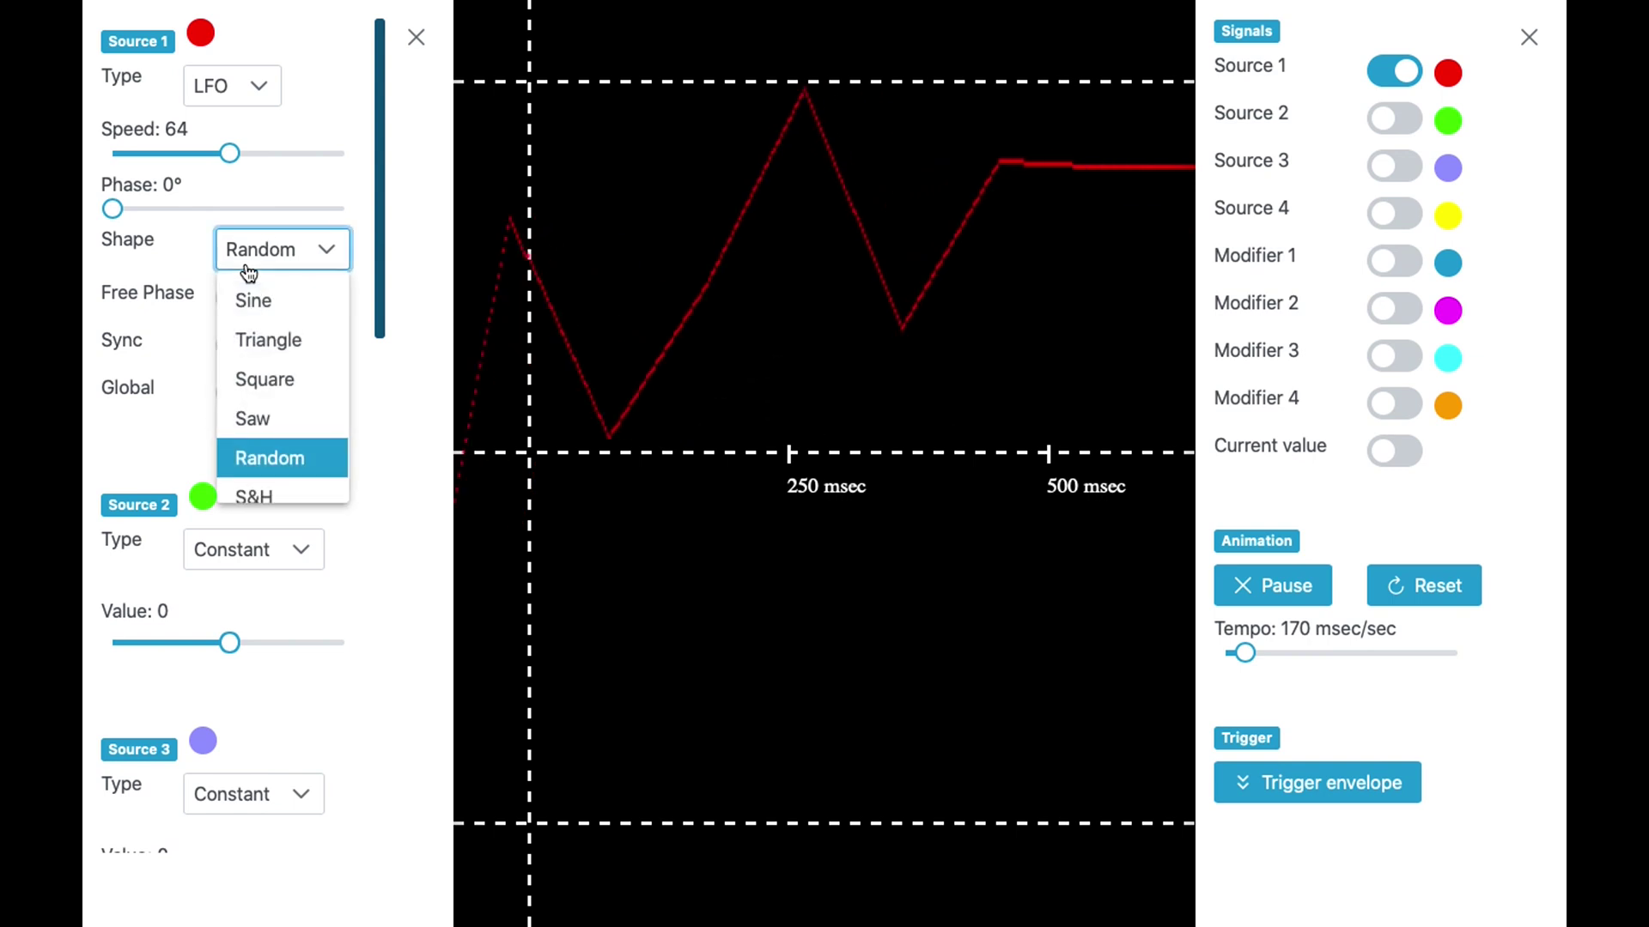
left_click(262, 497)
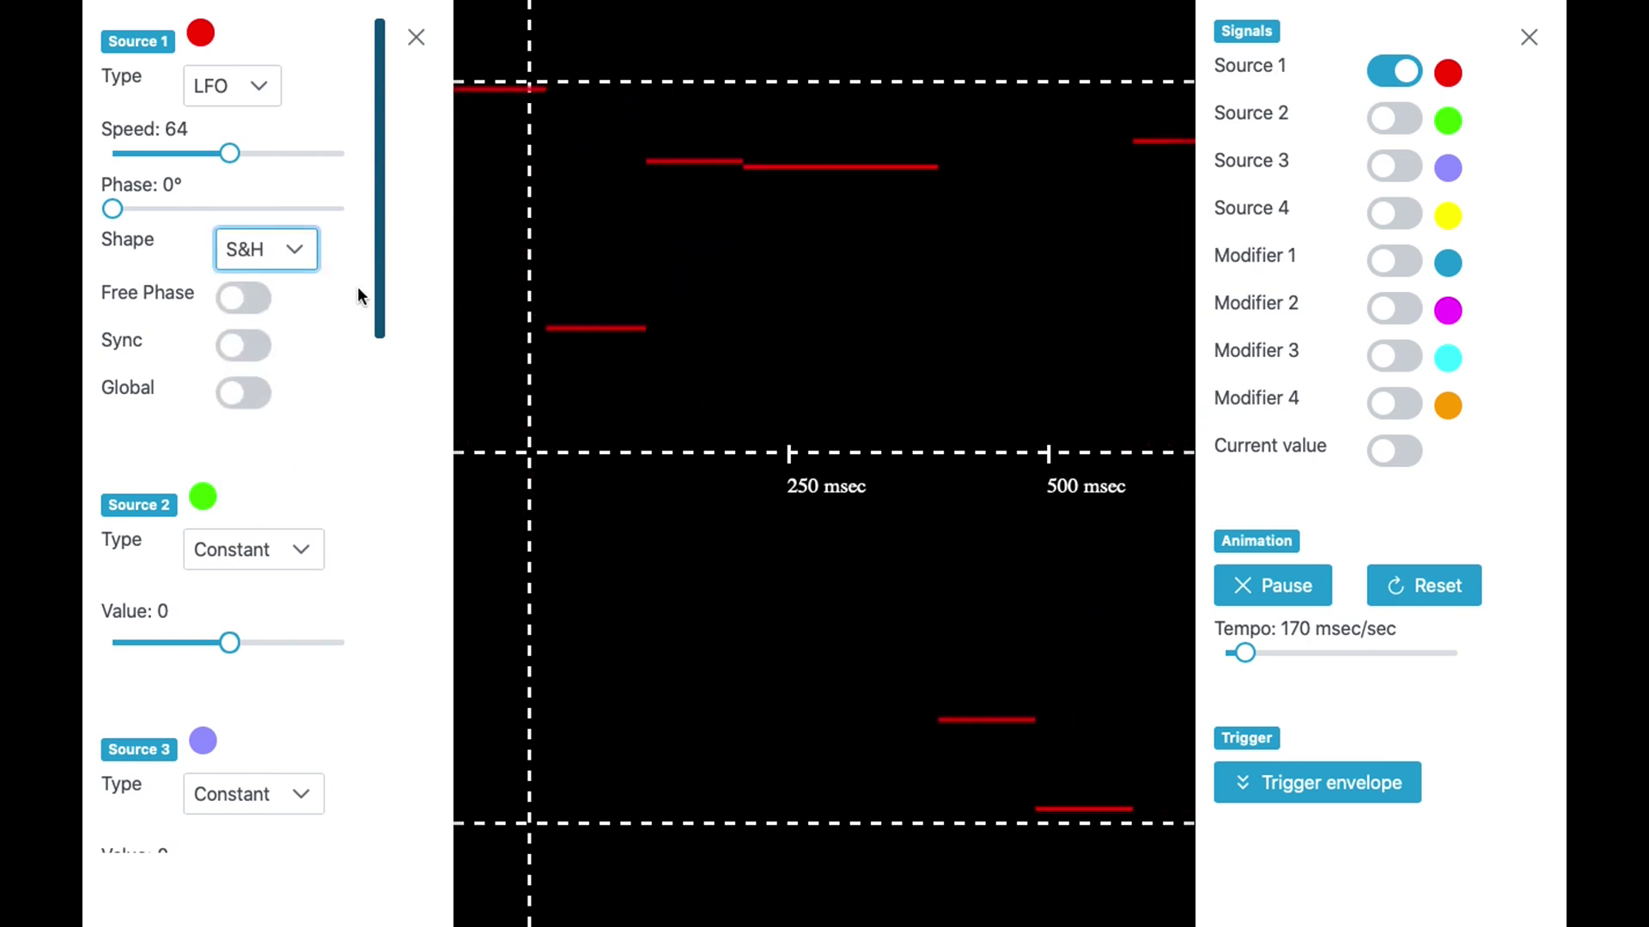
left_click(417, 39)
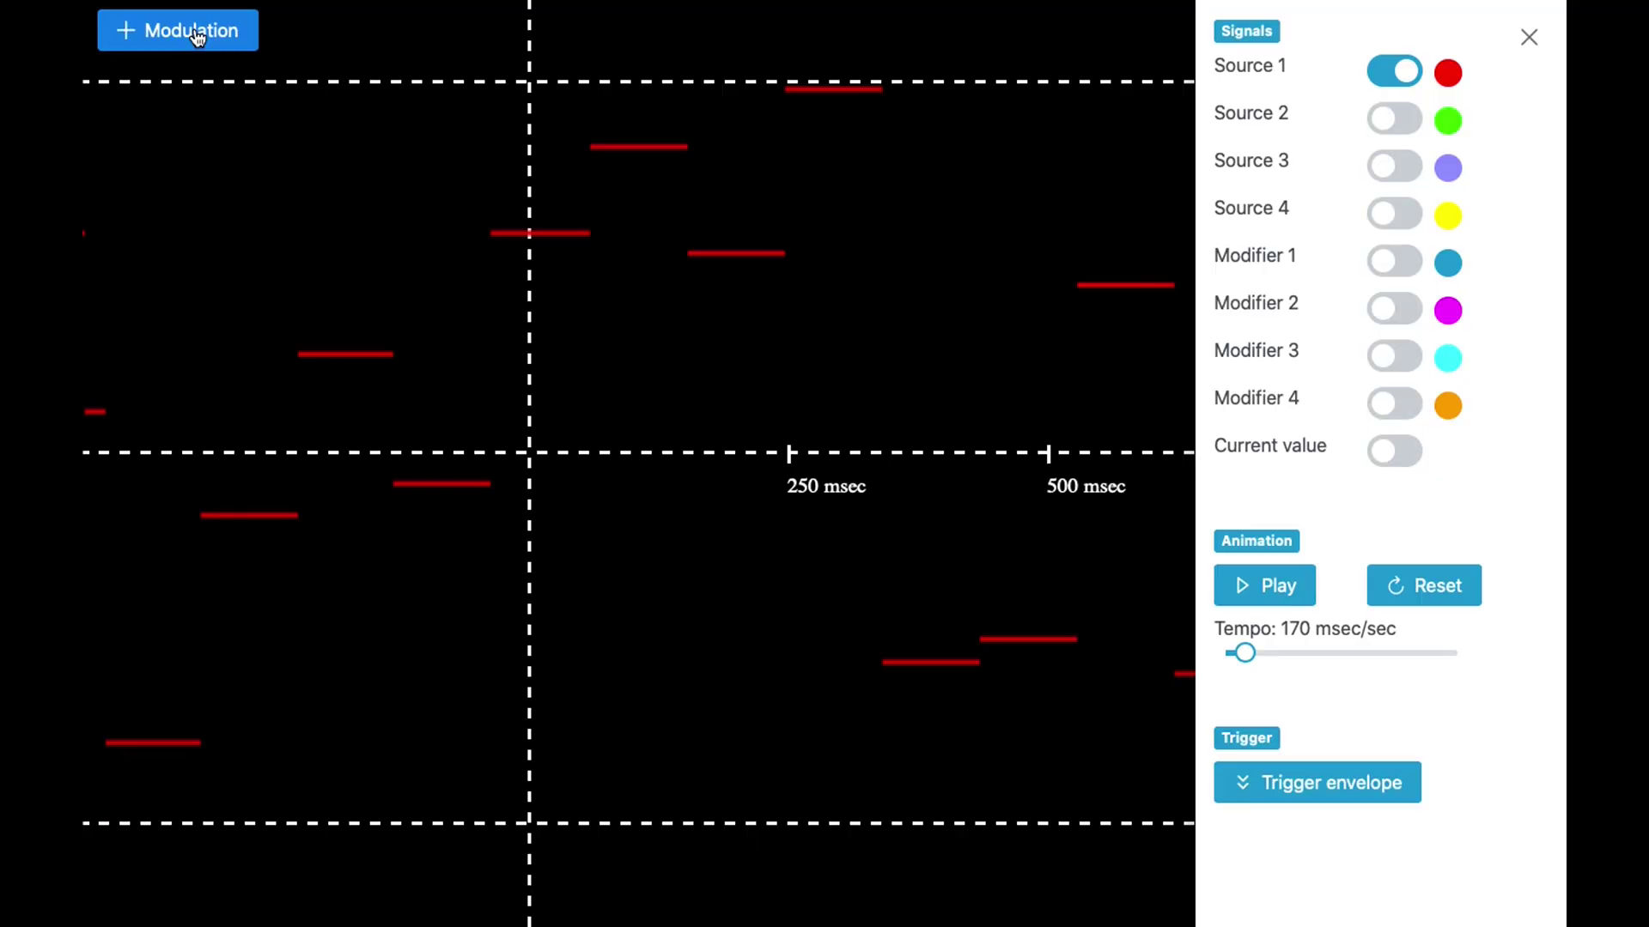
Drop Source 1's S&H LFO speed to 0 and close the source settings.
left_click(196, 34)
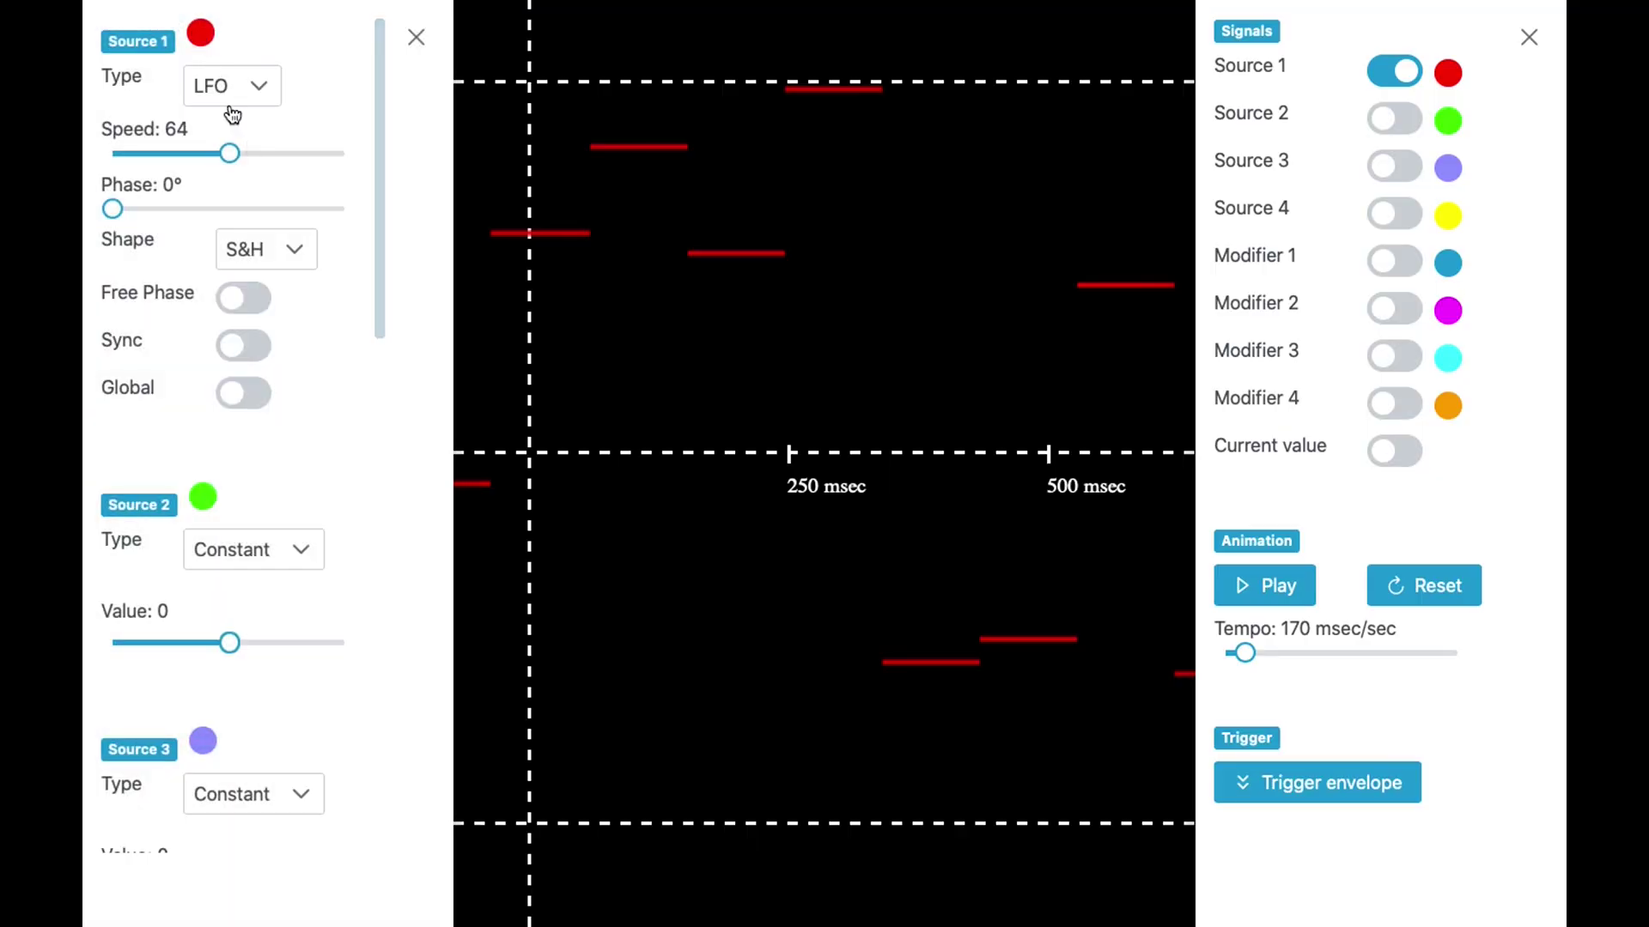
left_click_drag(228, 152, 150, 154)
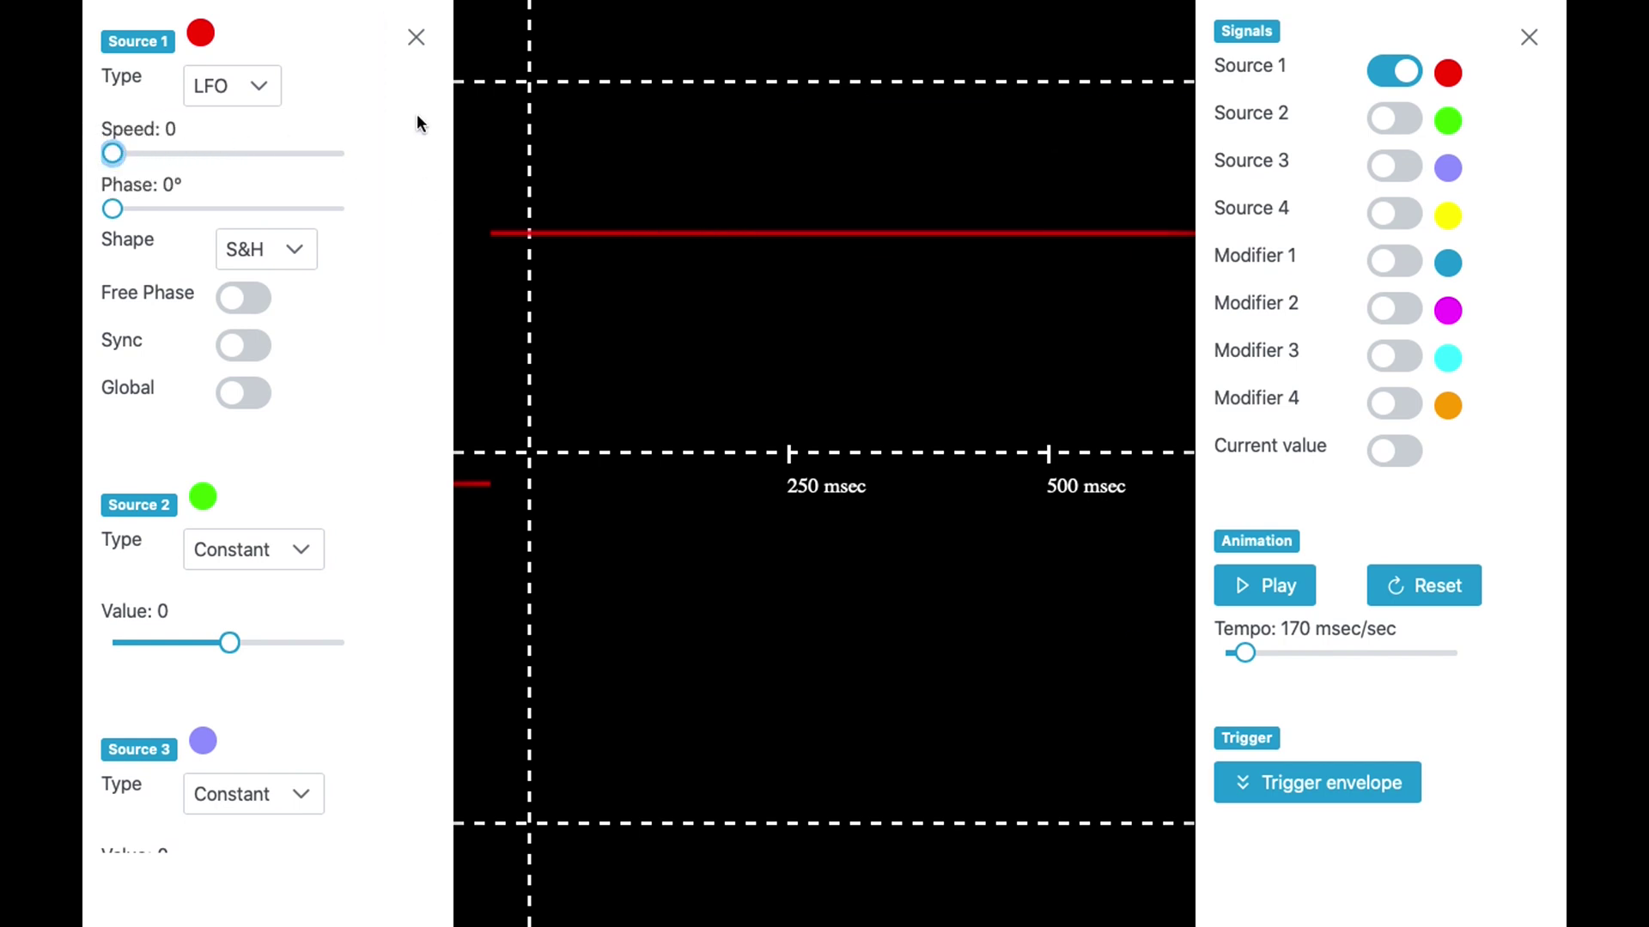
left_click(414, 50)
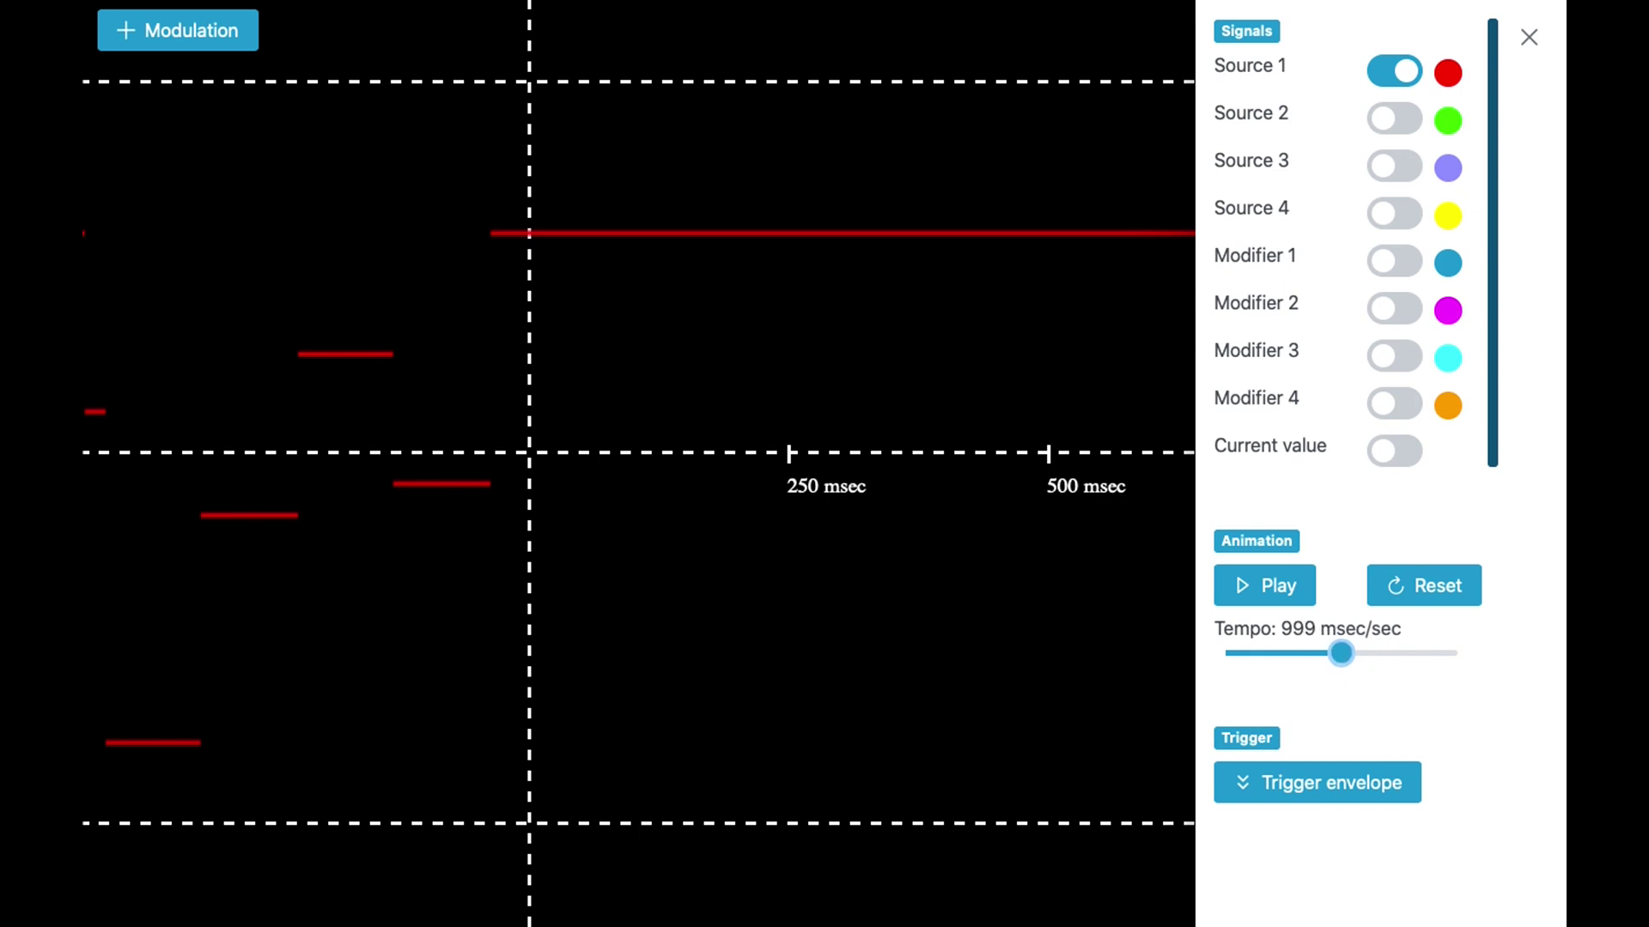
Start the animation and turn on Free Phase for Source 1.
left_click(1286, 604)
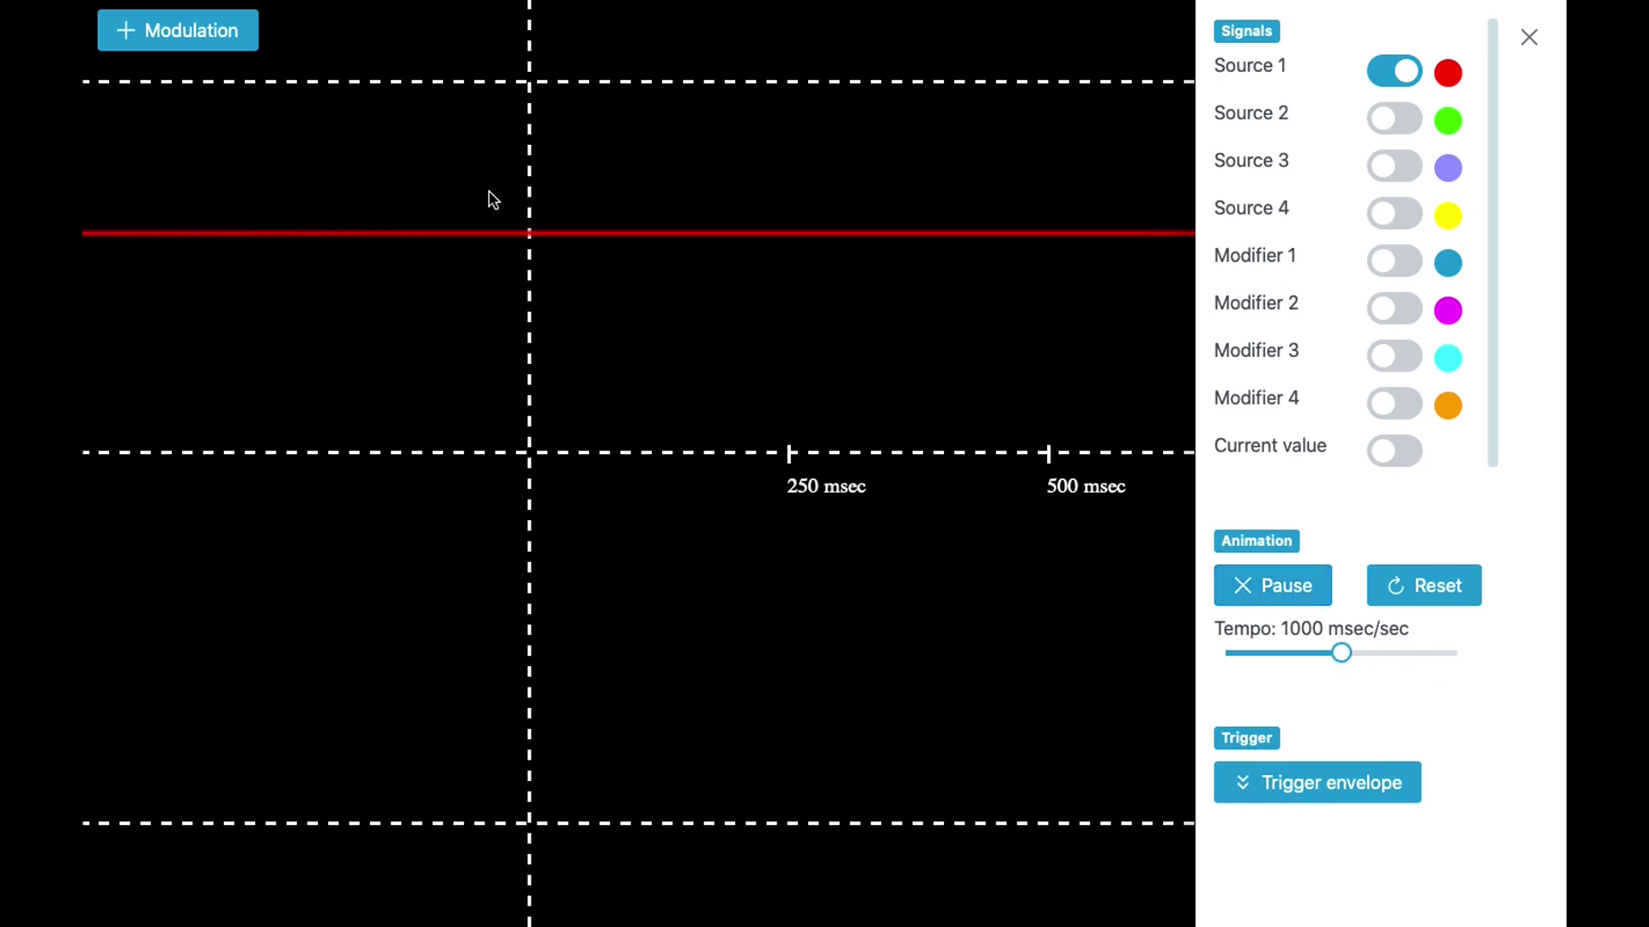
left_click(202, 34)
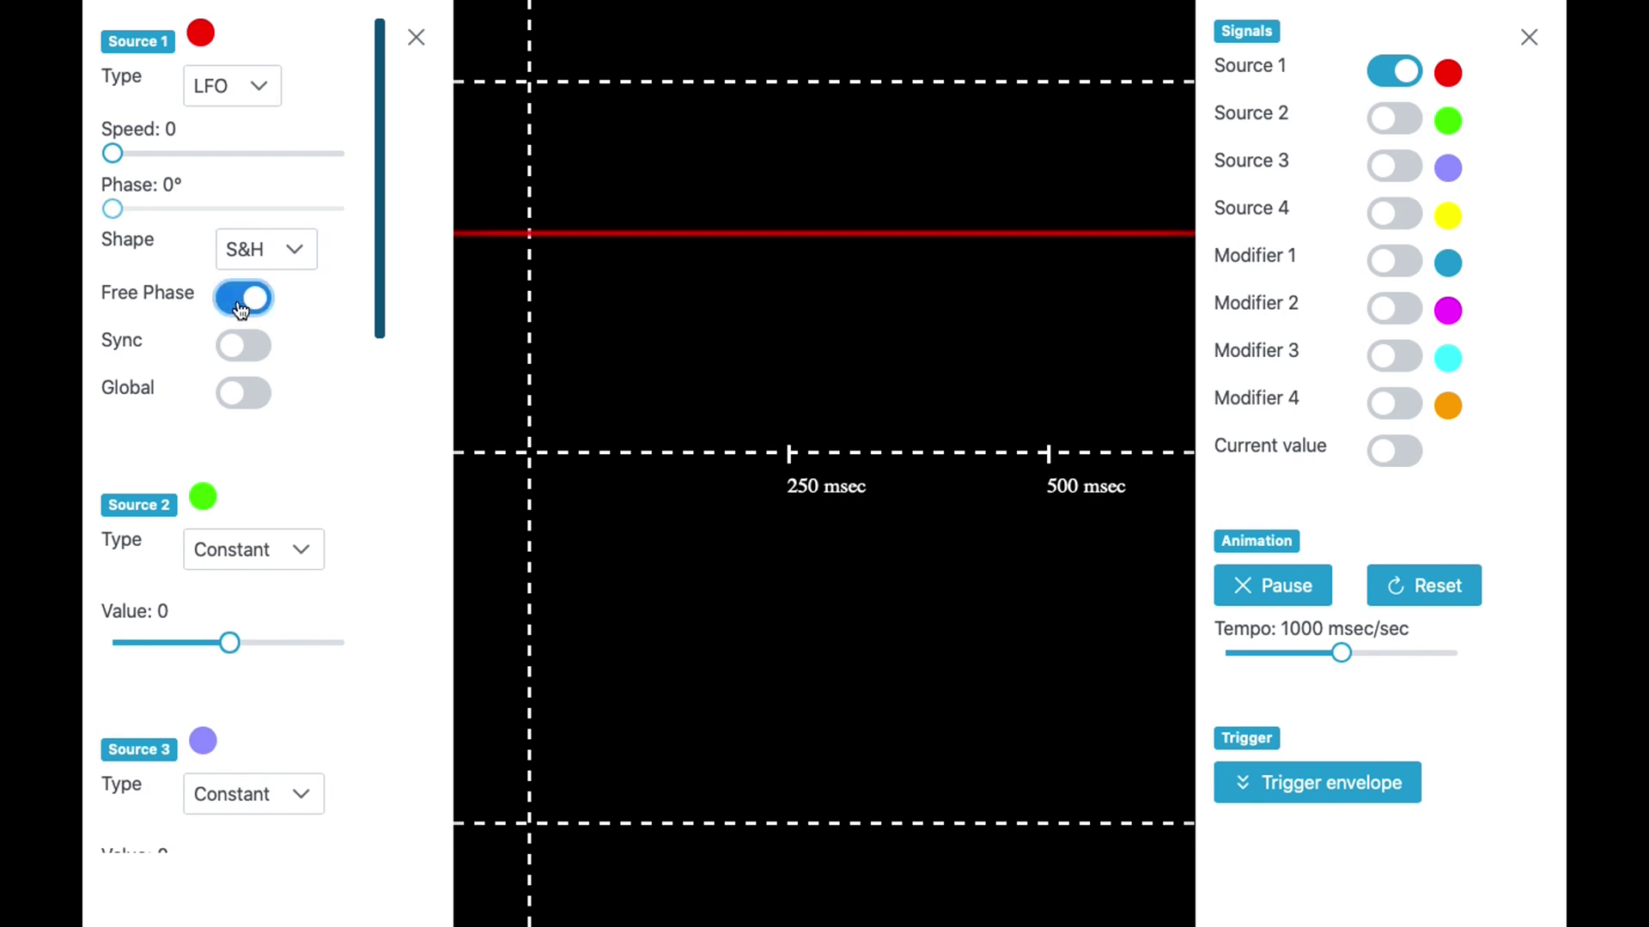
left_click(419, 41)
Trigger the envelope three times so the red line jumps to new random levels.
left_click(1272, 796)
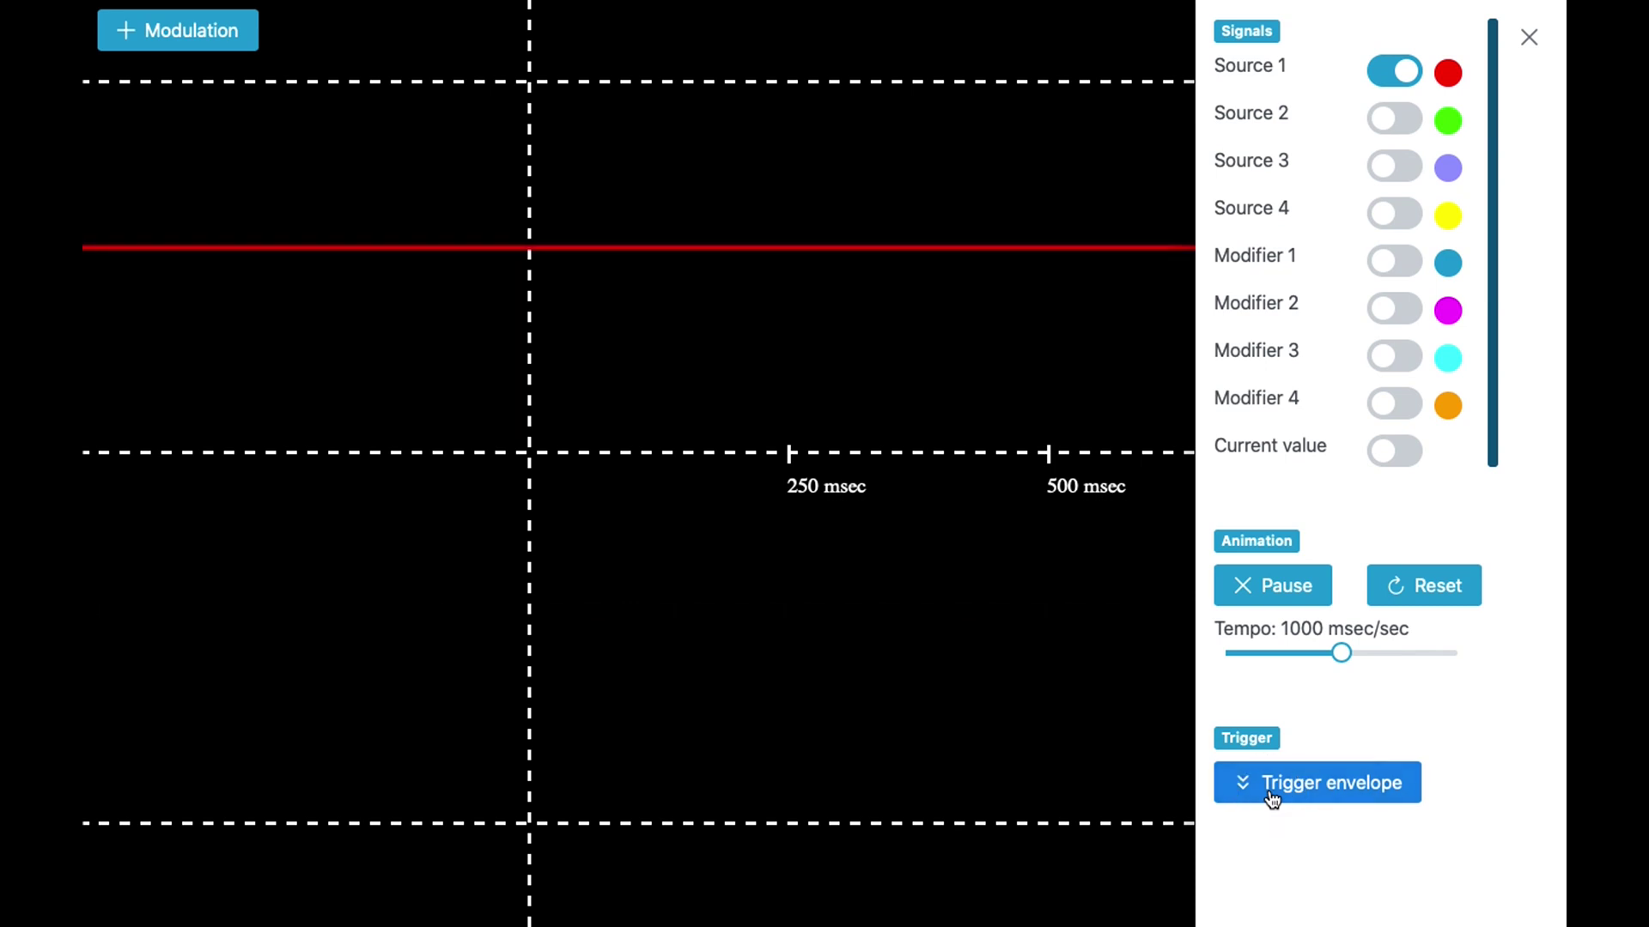
left_click(1272, 796)
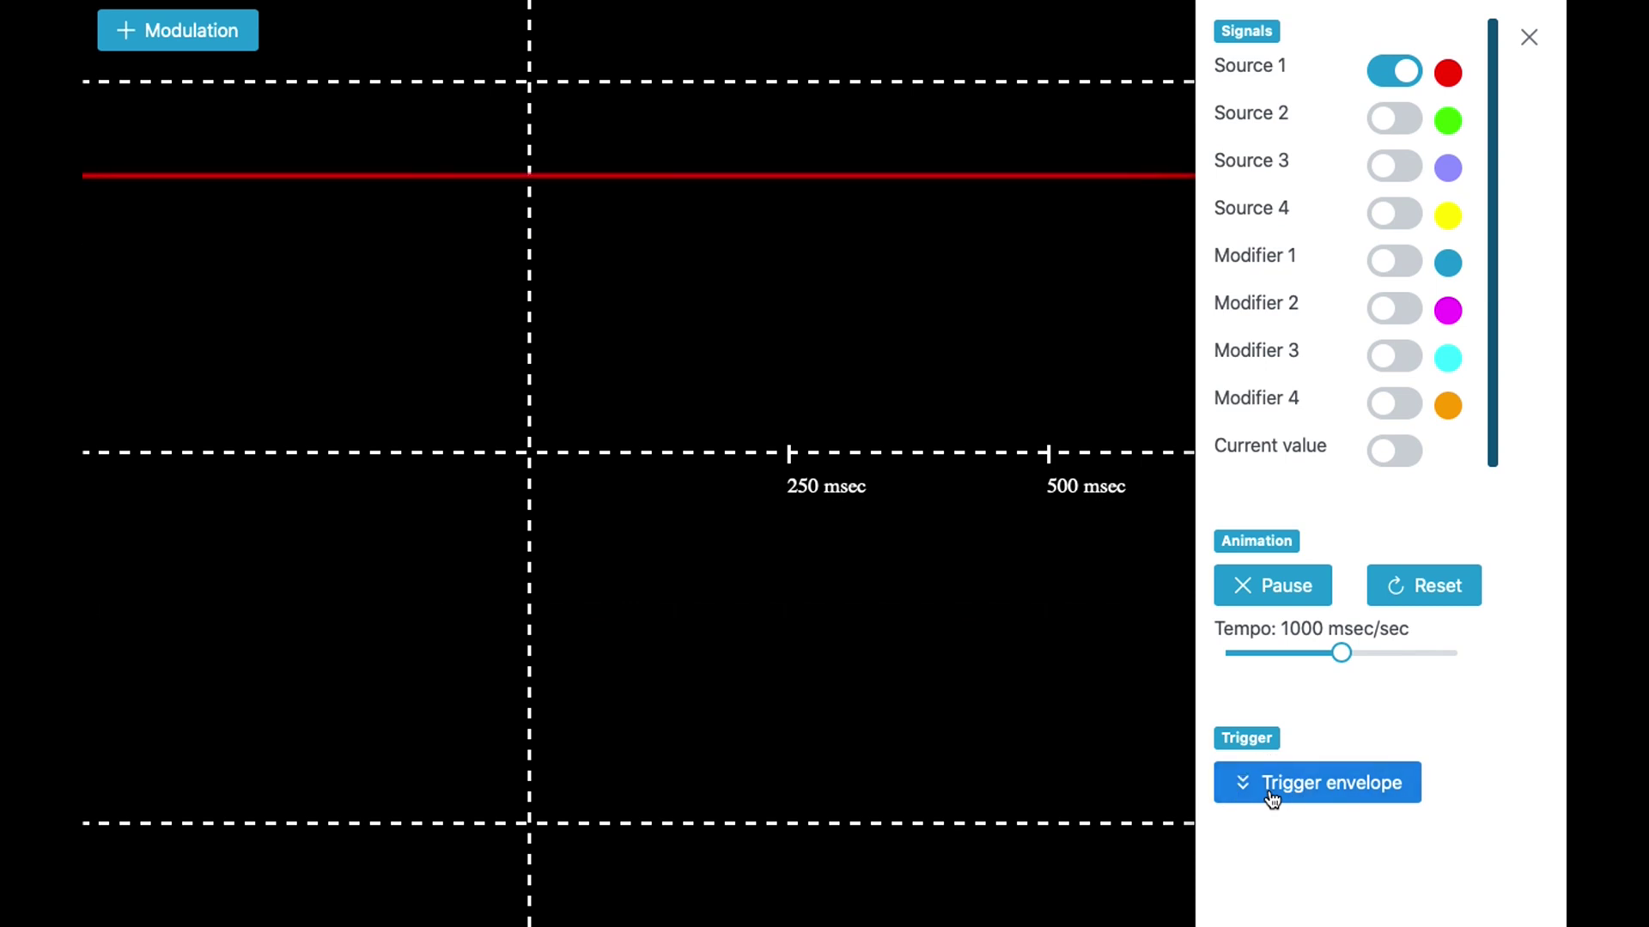
left_click(1271, 797)
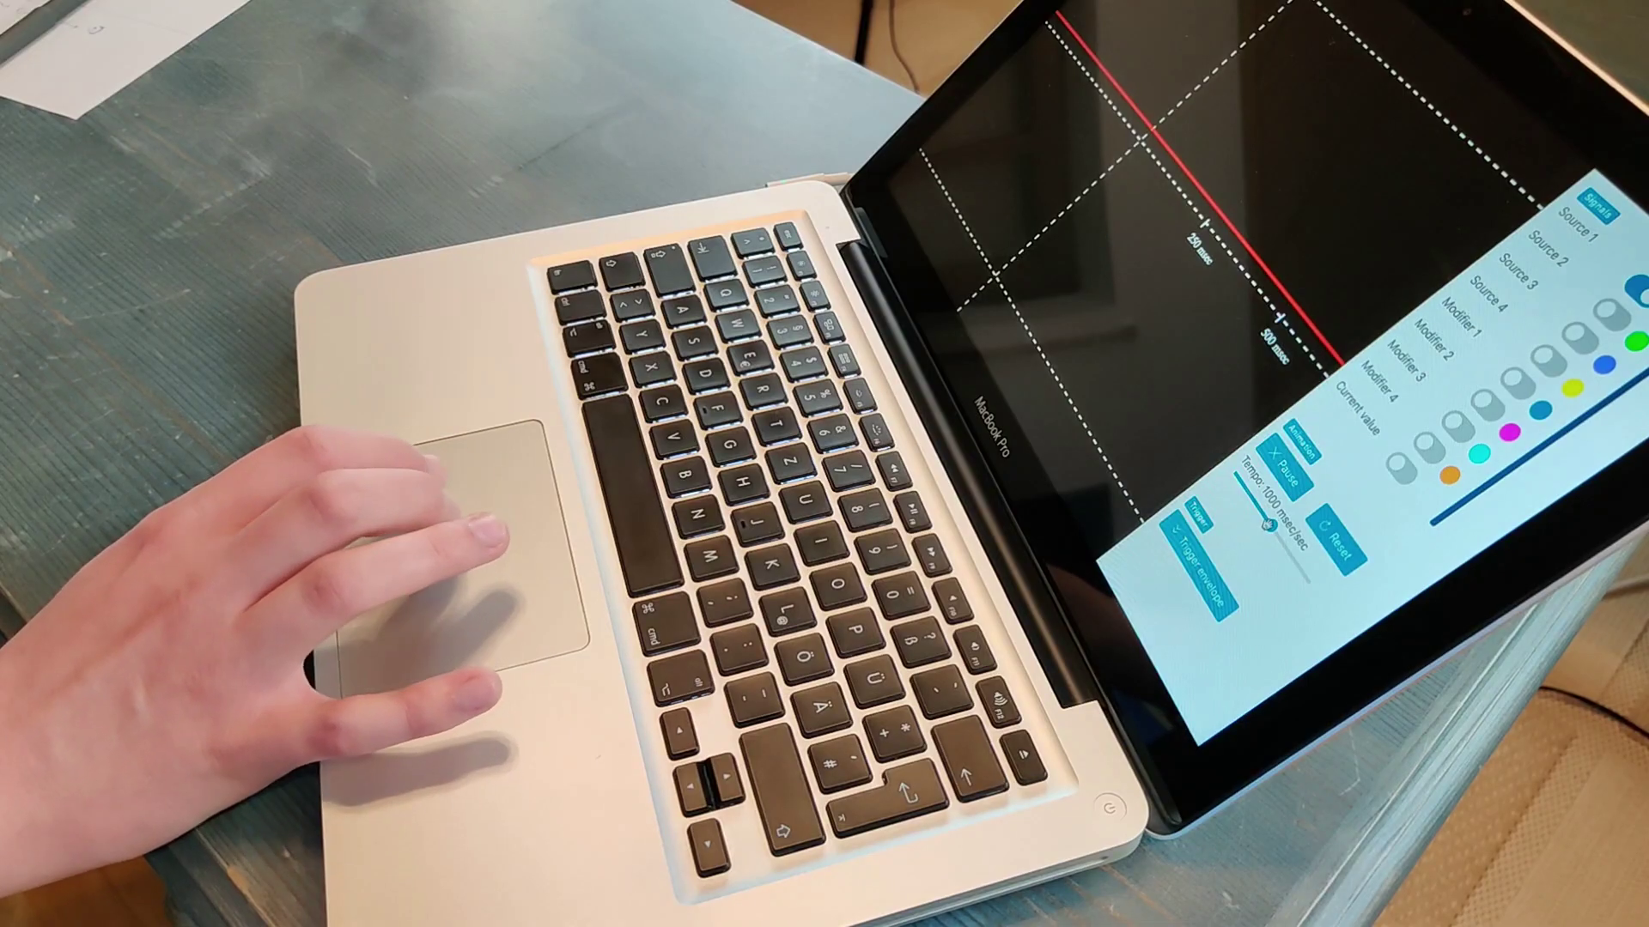
Widen the Zoom range of the plot to 7.7 min.
scroll(1253, 558, "up", 5)
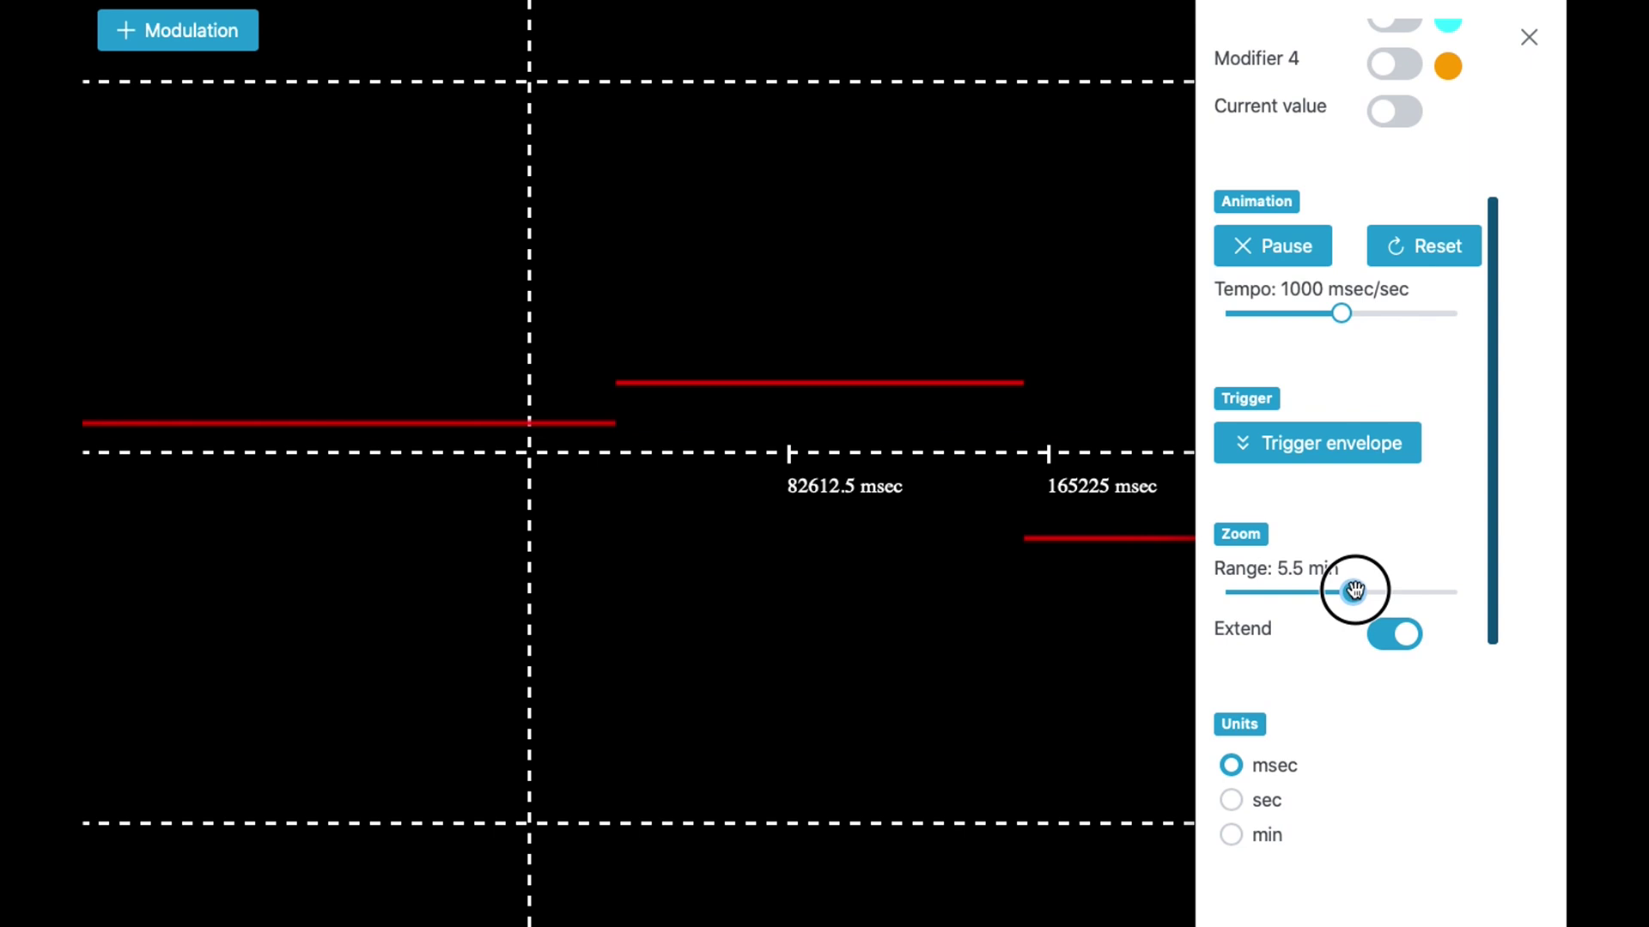
left_click_drag(1354, 589, 1410, 589)
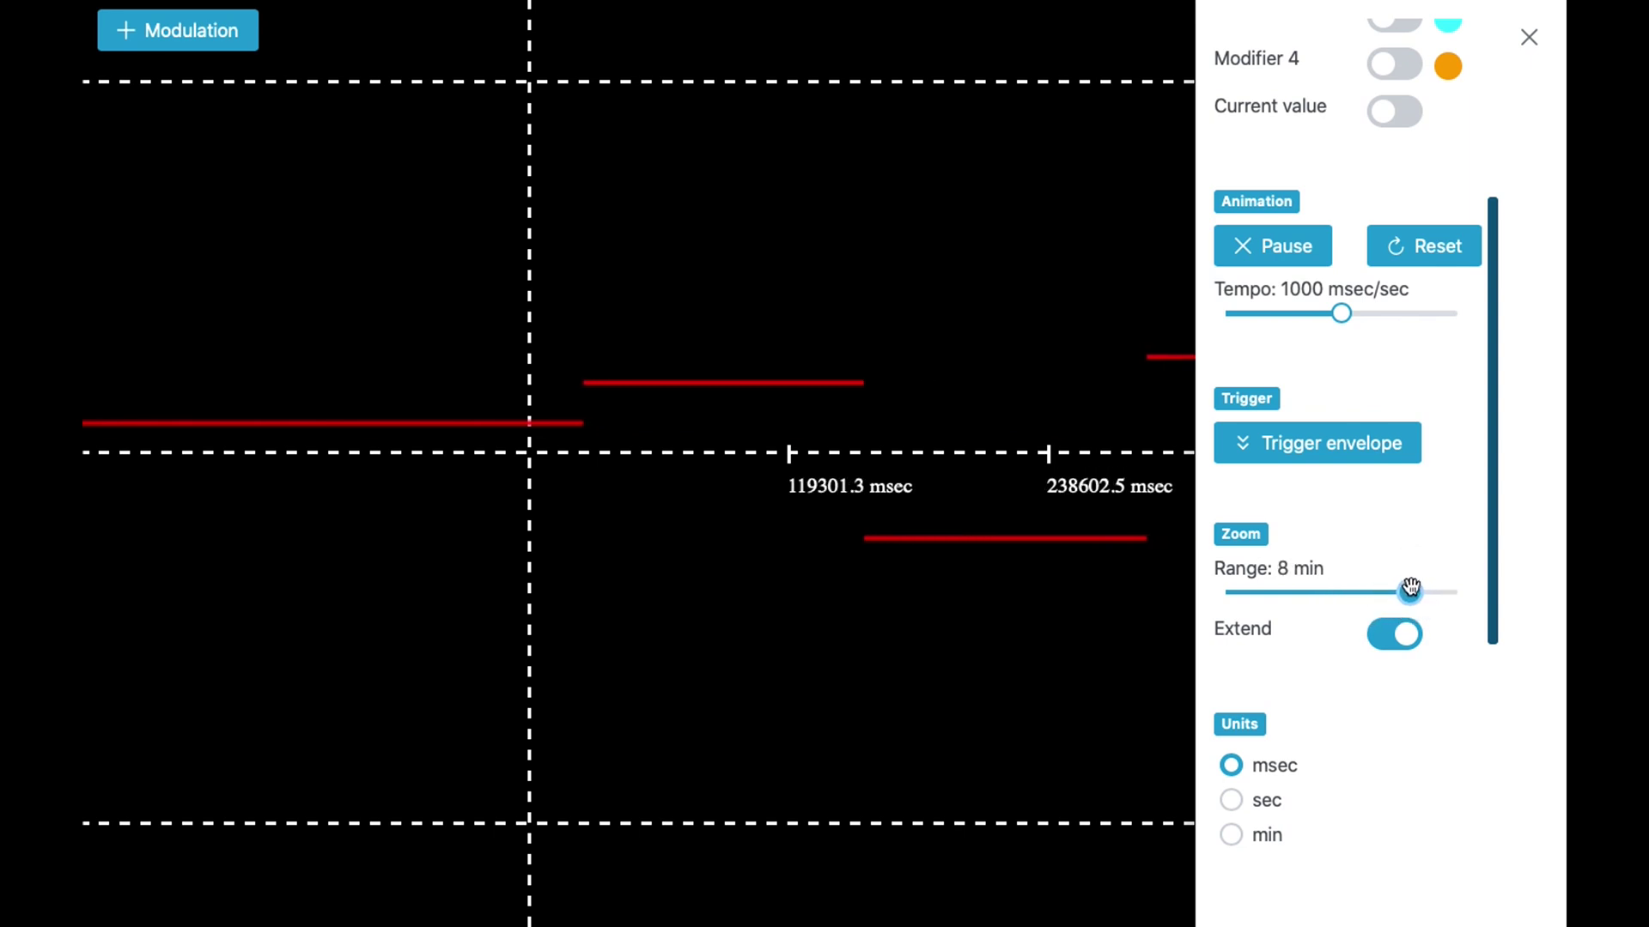
Narrow the Zoom range to 4.8 min, giving ticks at 72130 and 144260 msec.
left_click_drag(1404, 593, 1336, 600)
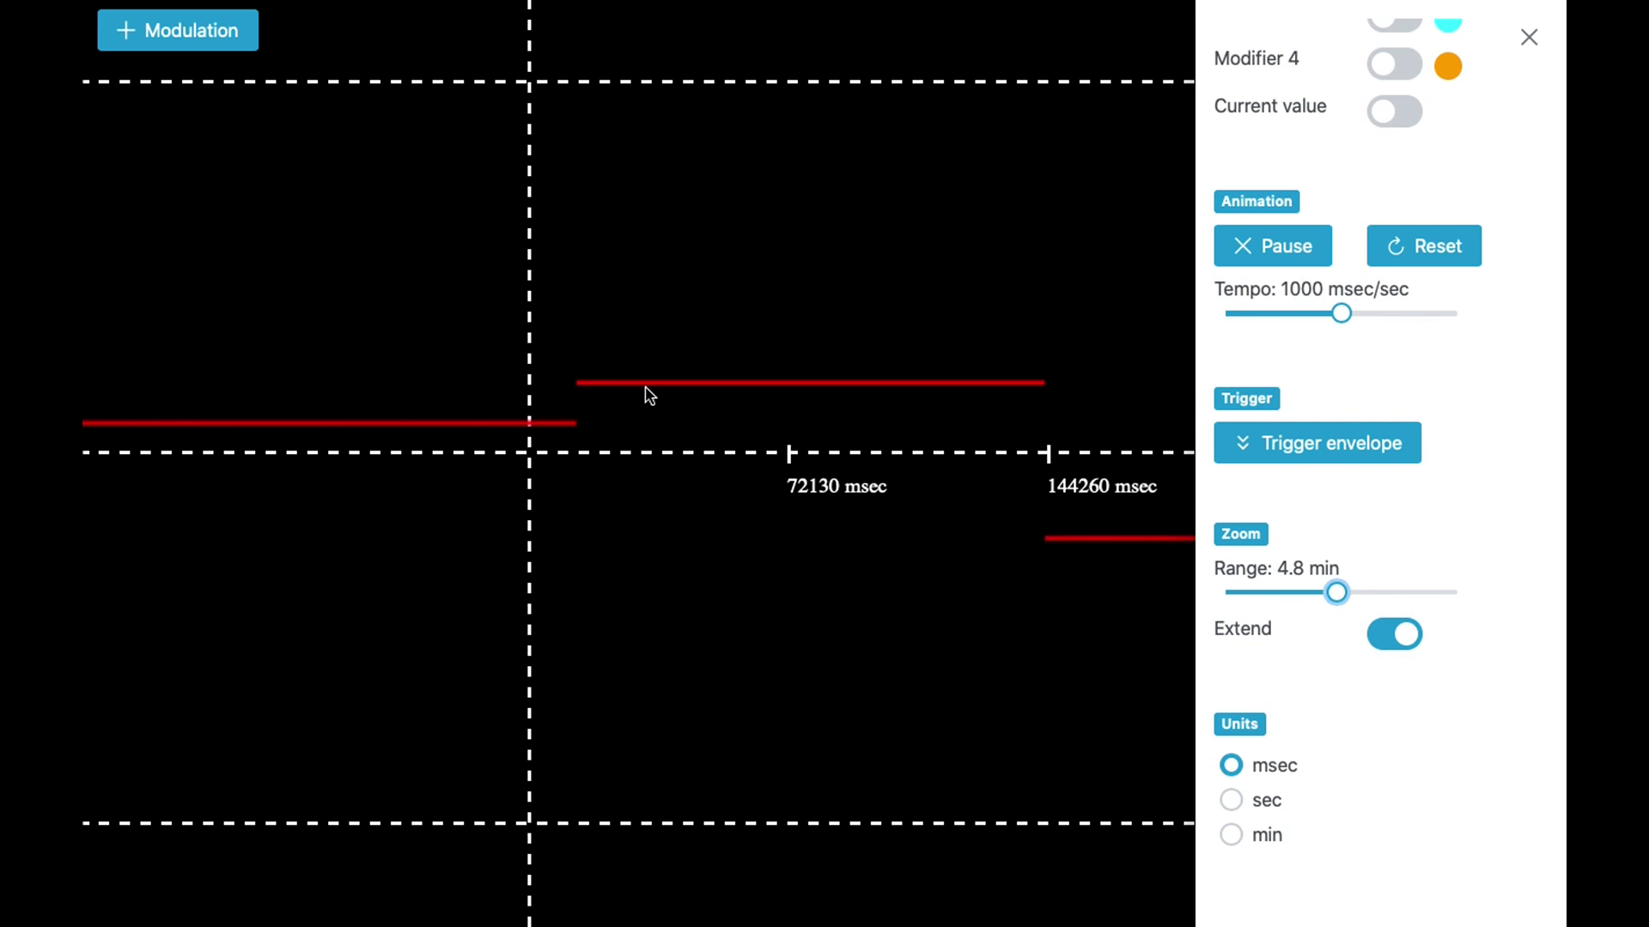
Retrigger the envelope seven times, resampling the red S&H line to a new level each time.
left_click(1249, 442)
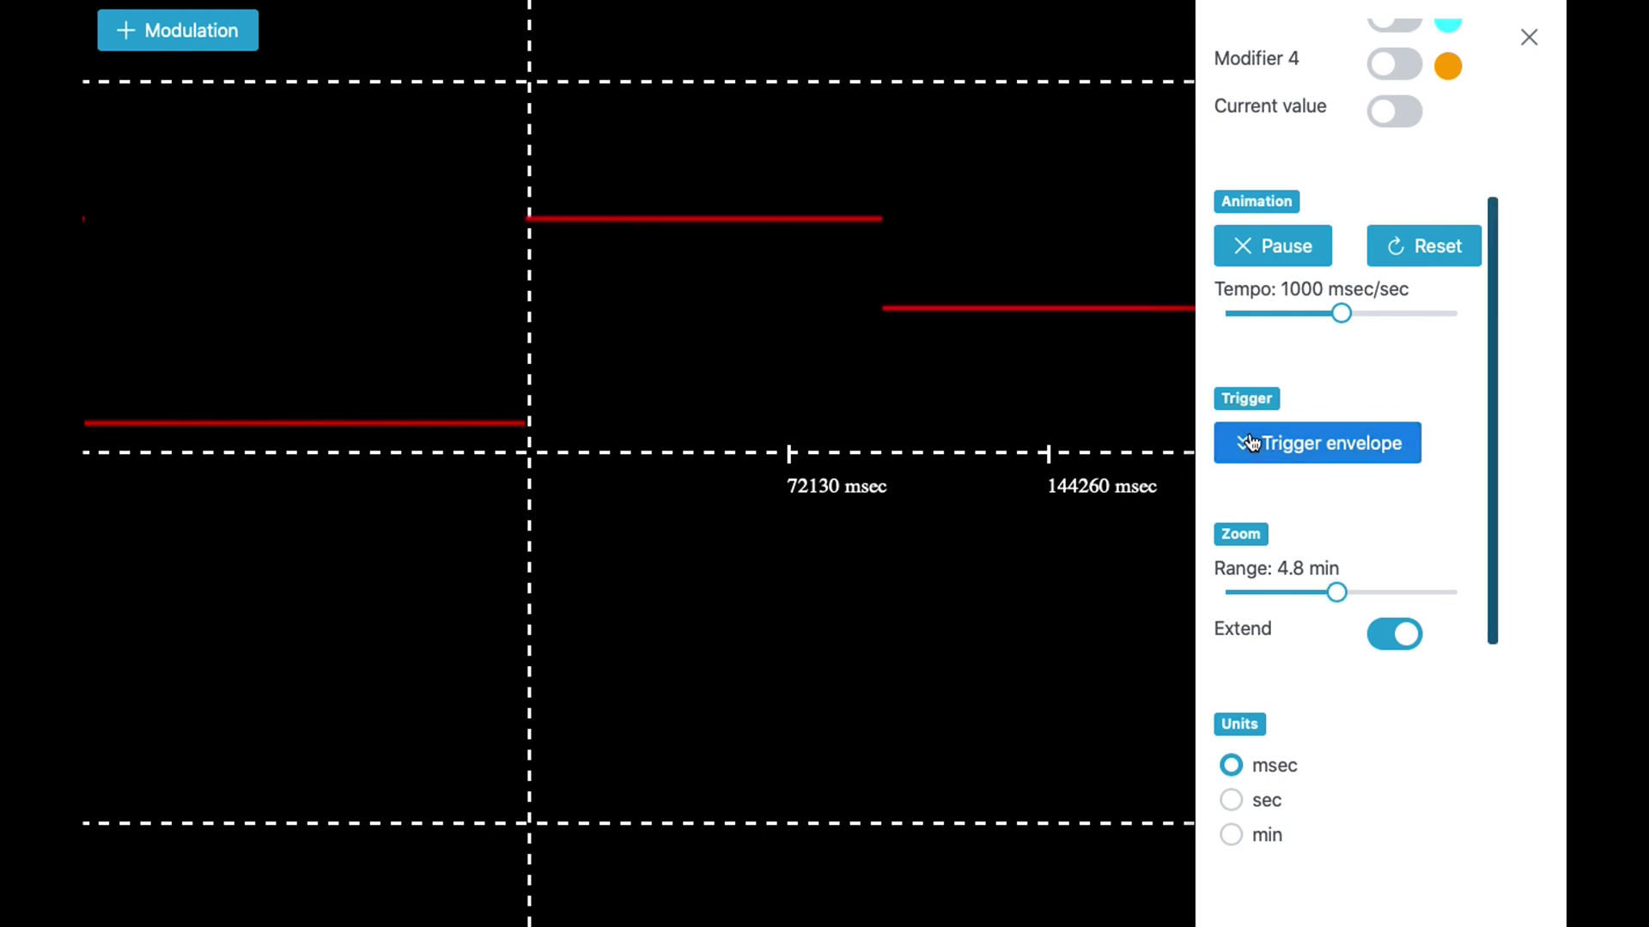
left_click(1249, 442)
left_click(1249, 442)
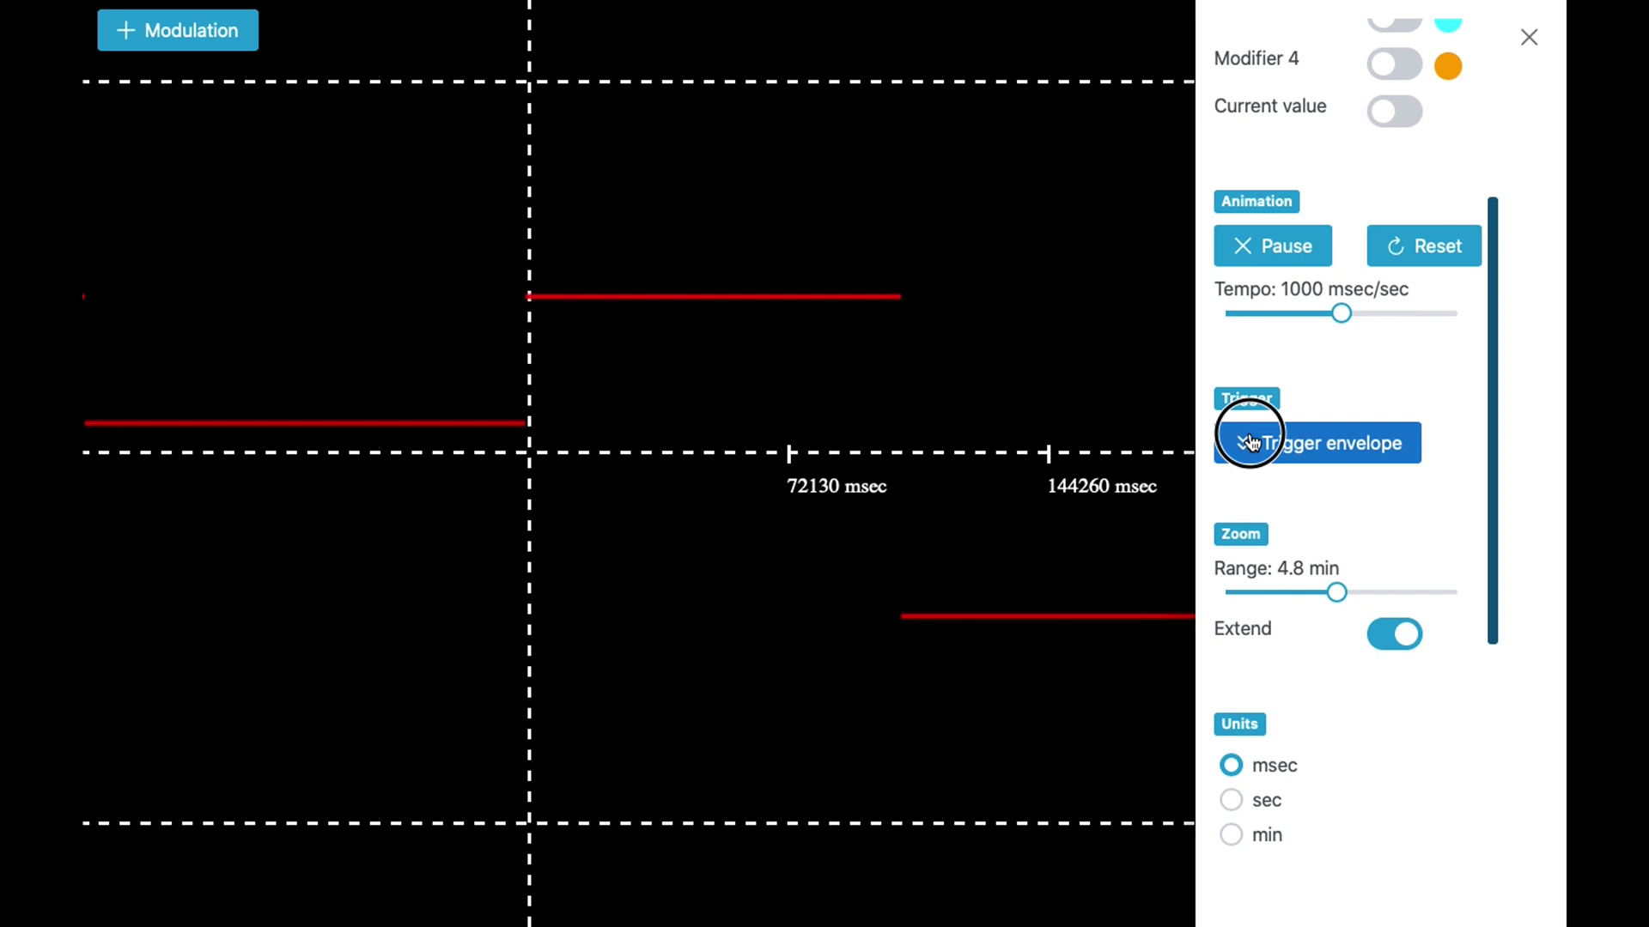
left_click(1250, 442)
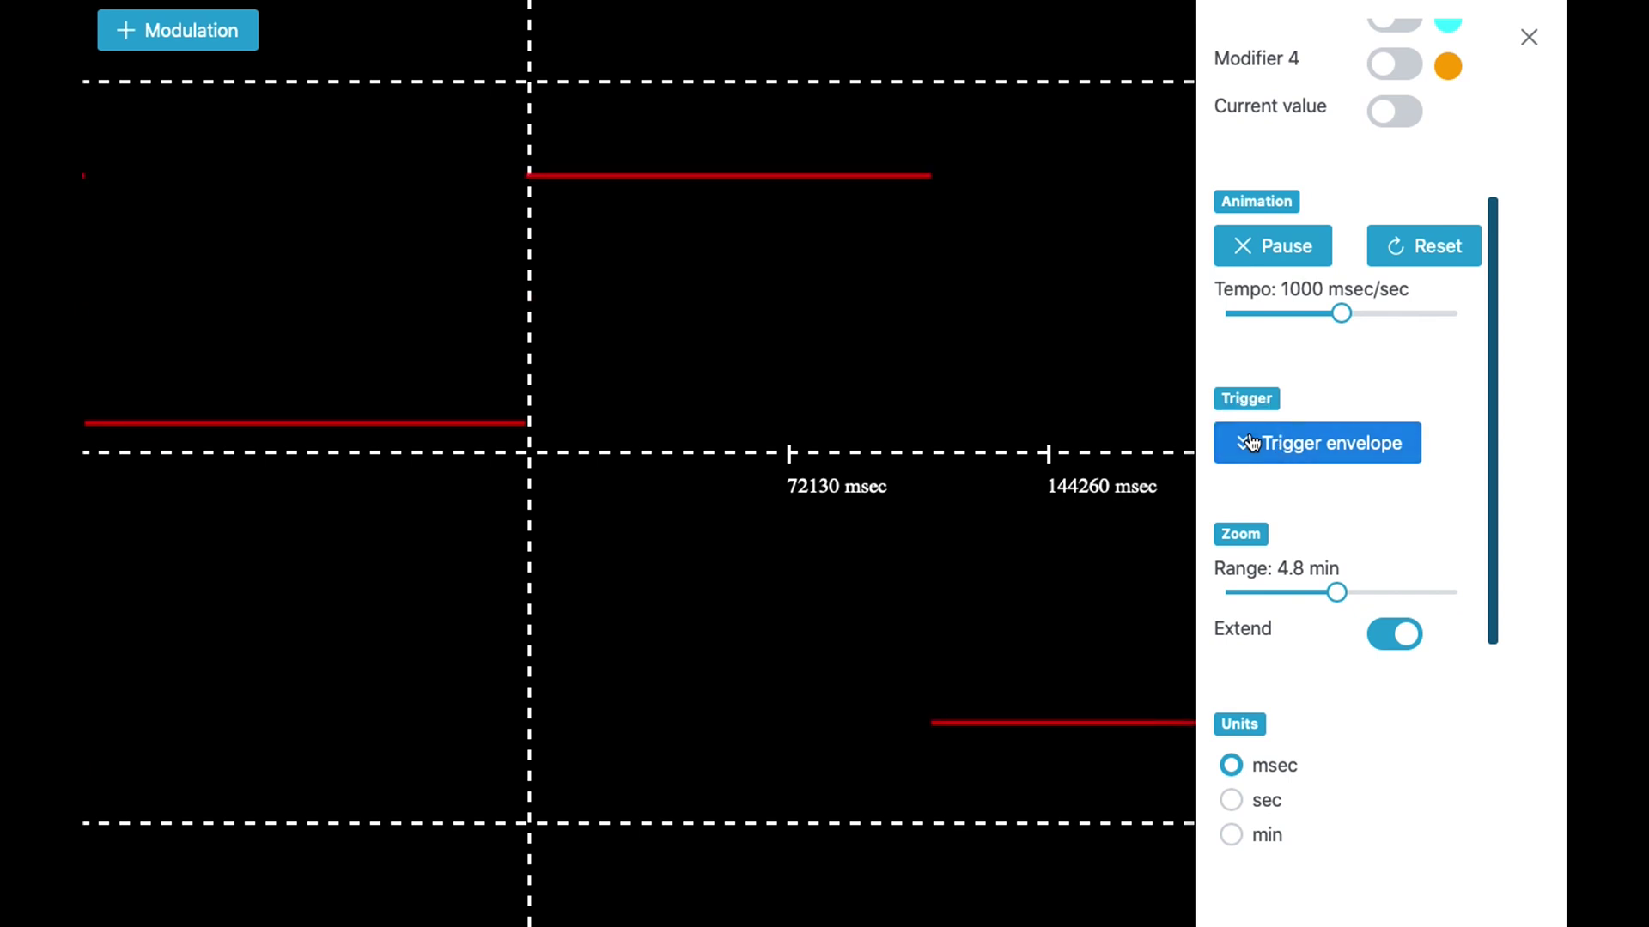
left_click(1249, 442)
left_click(1249, 442)
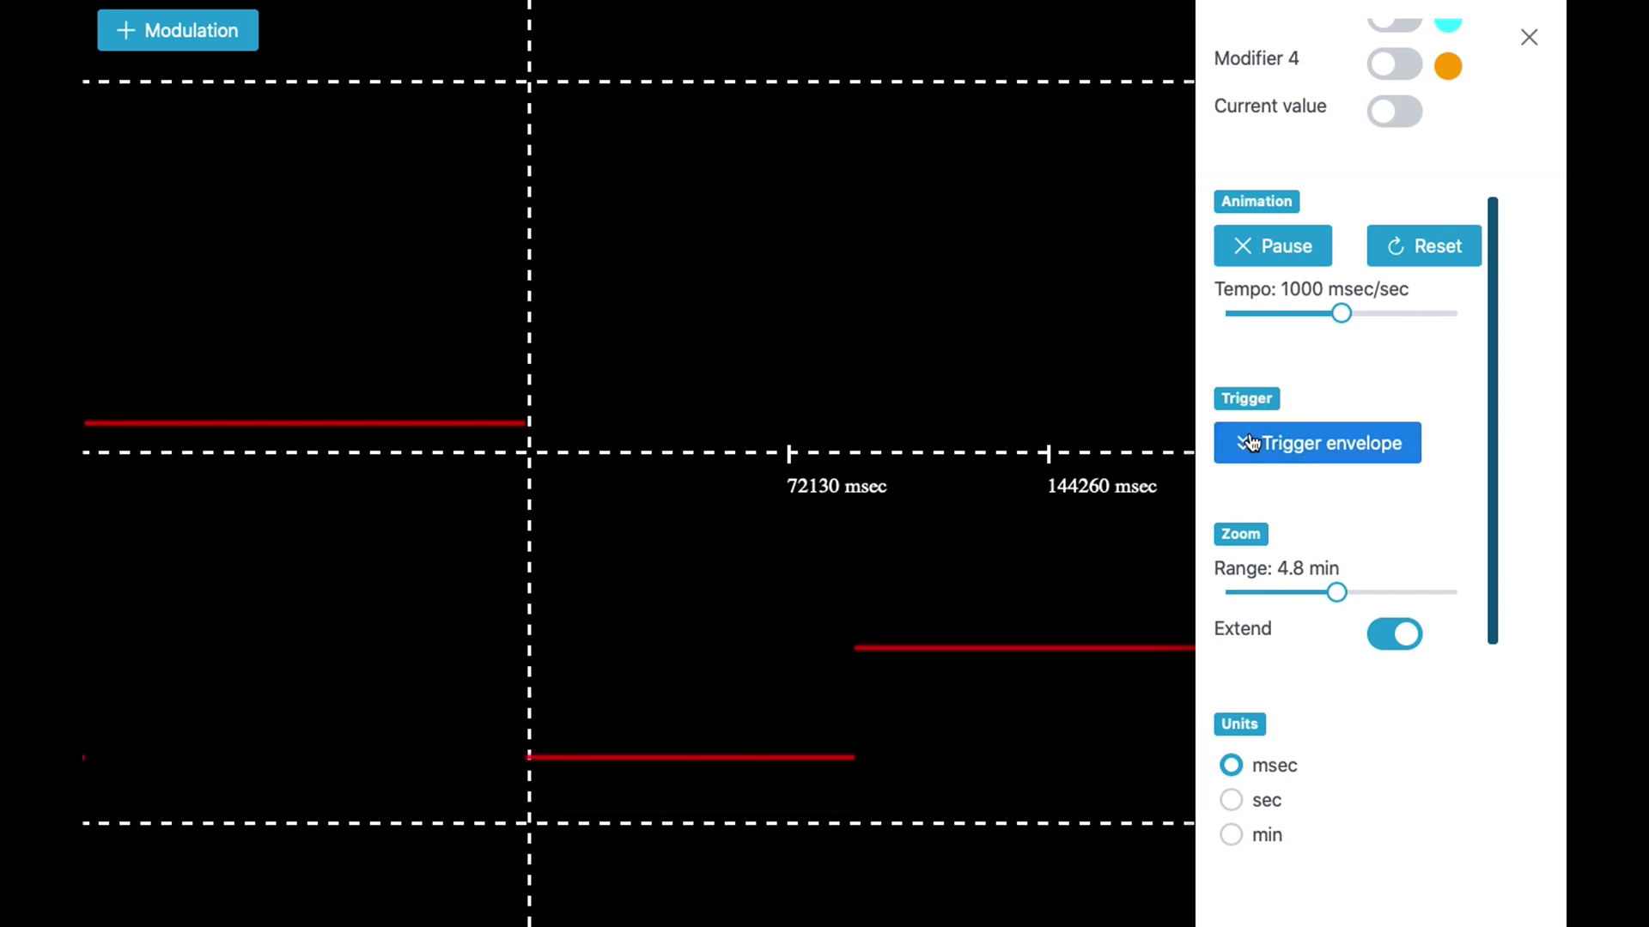
left_click(1249, 442)
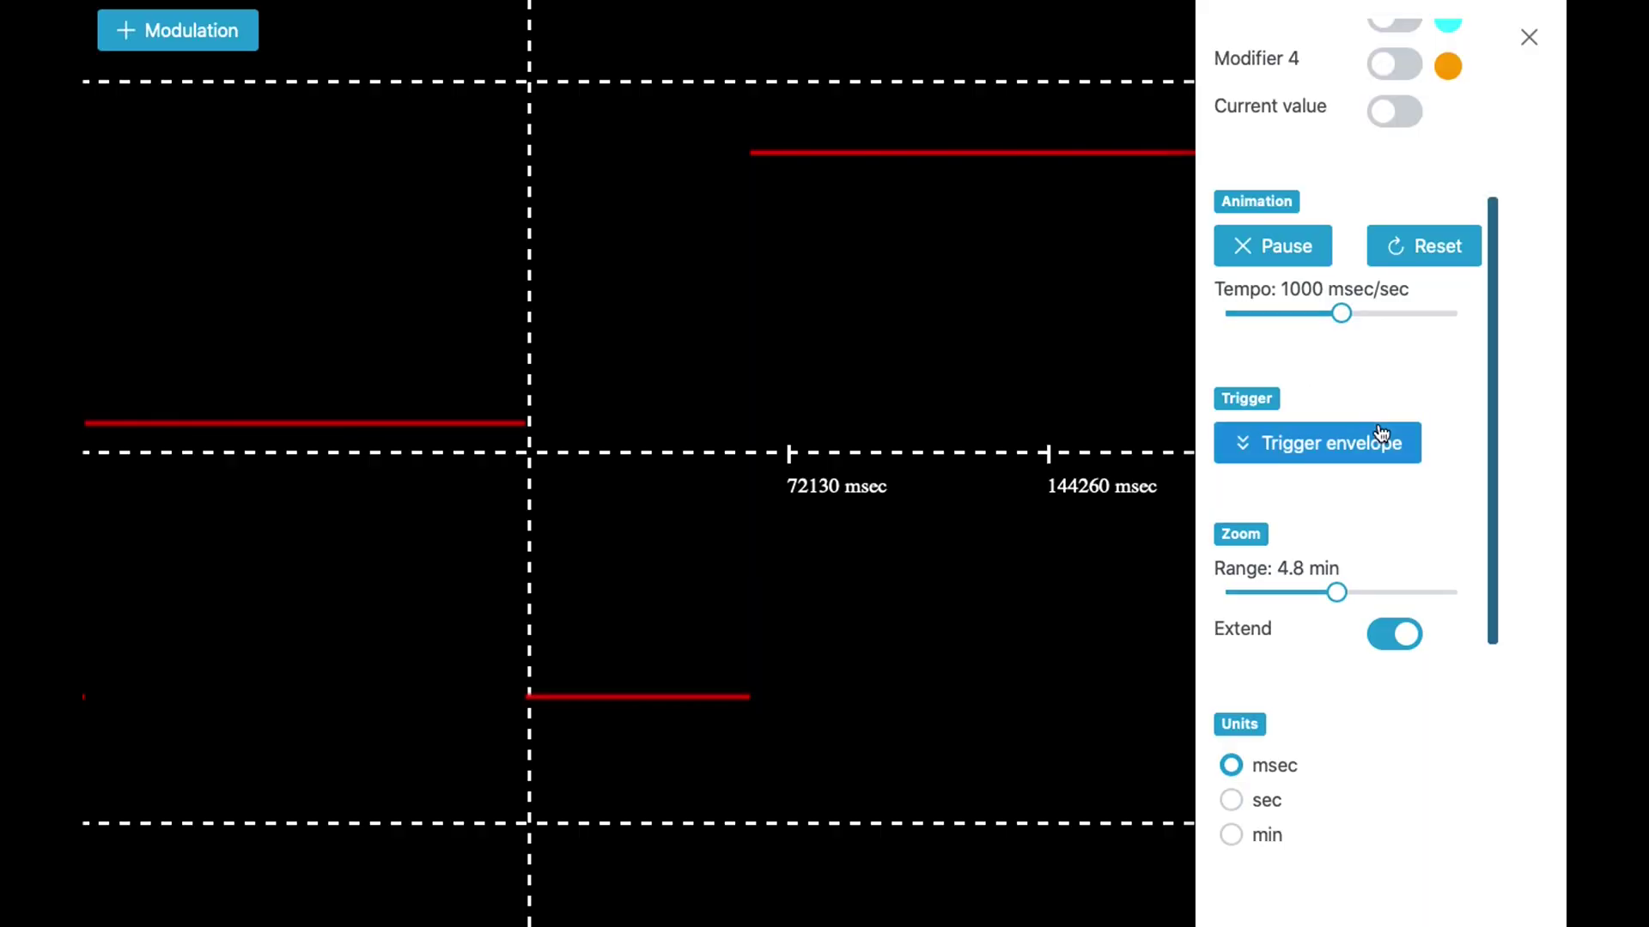
Make Source 2 a speed-0 S&H LFO plotted in green, then close the source settings.
scroll(1381, 432, "down", 3)
scroll(1382, 432, "up", 7)
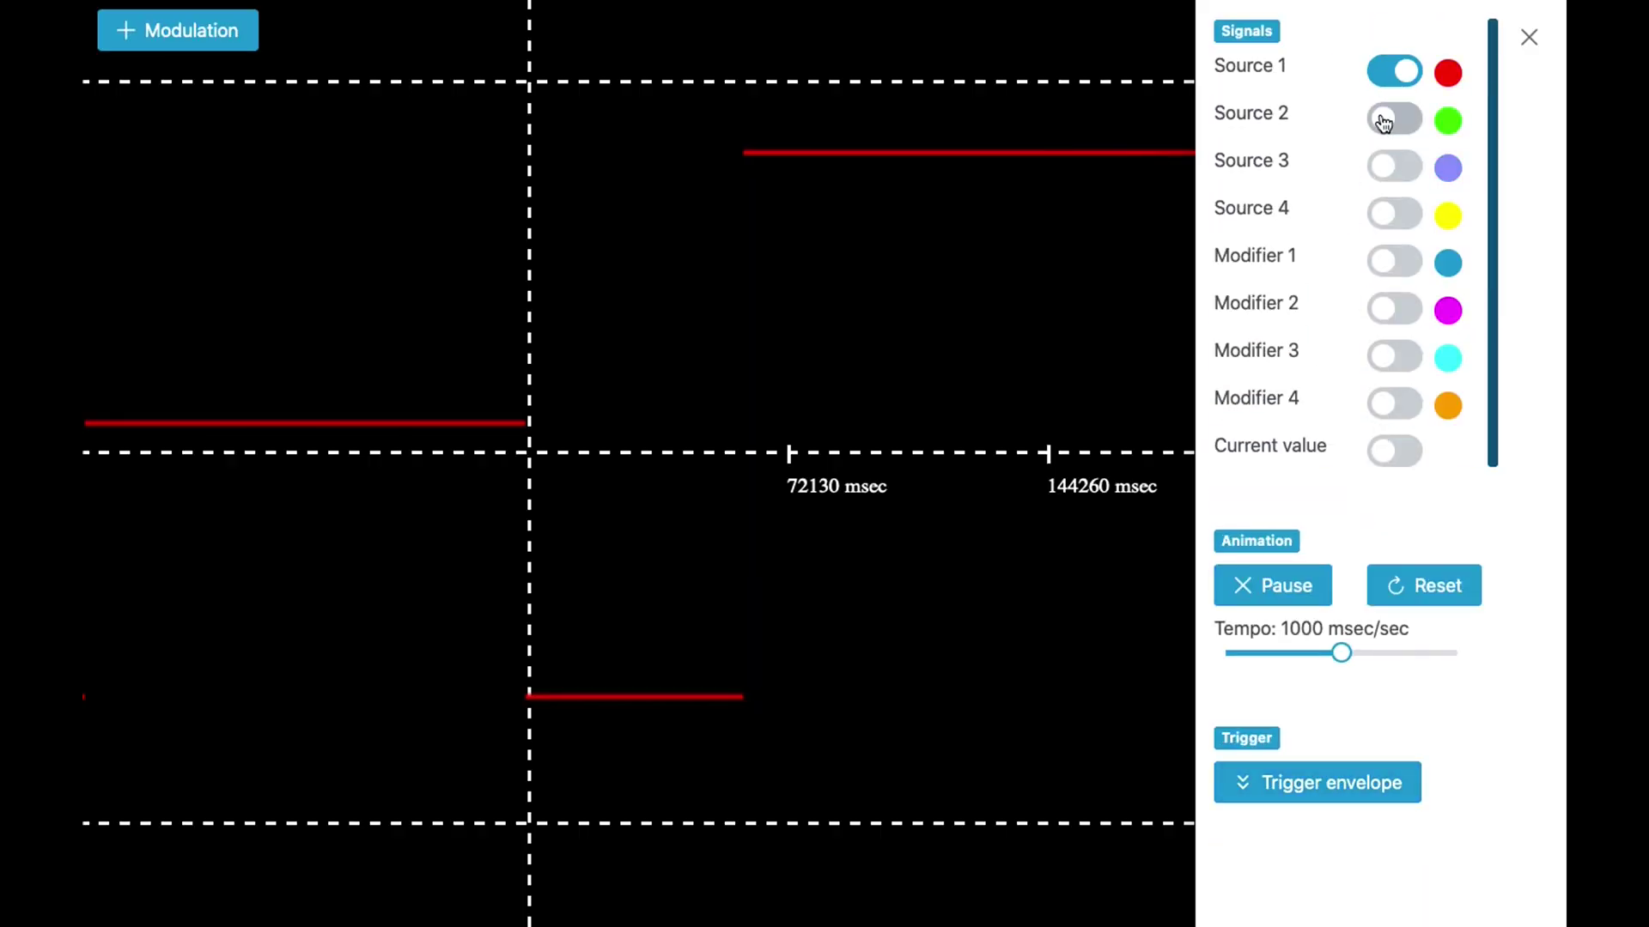
left_click(203, 45)
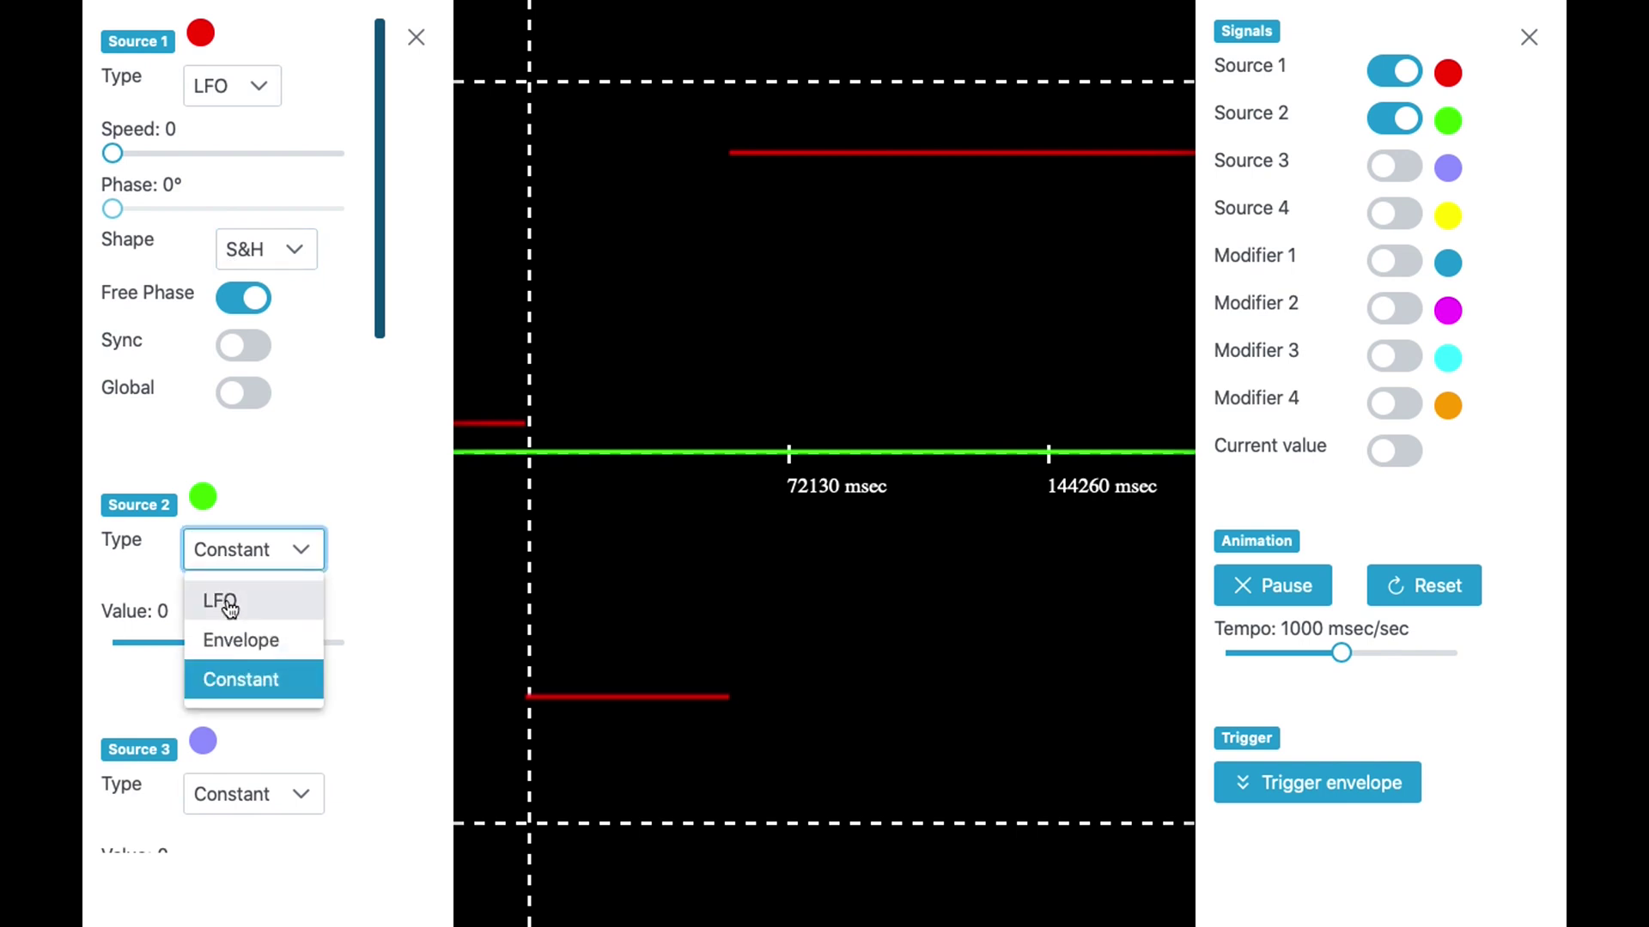
left_click(218, 599)
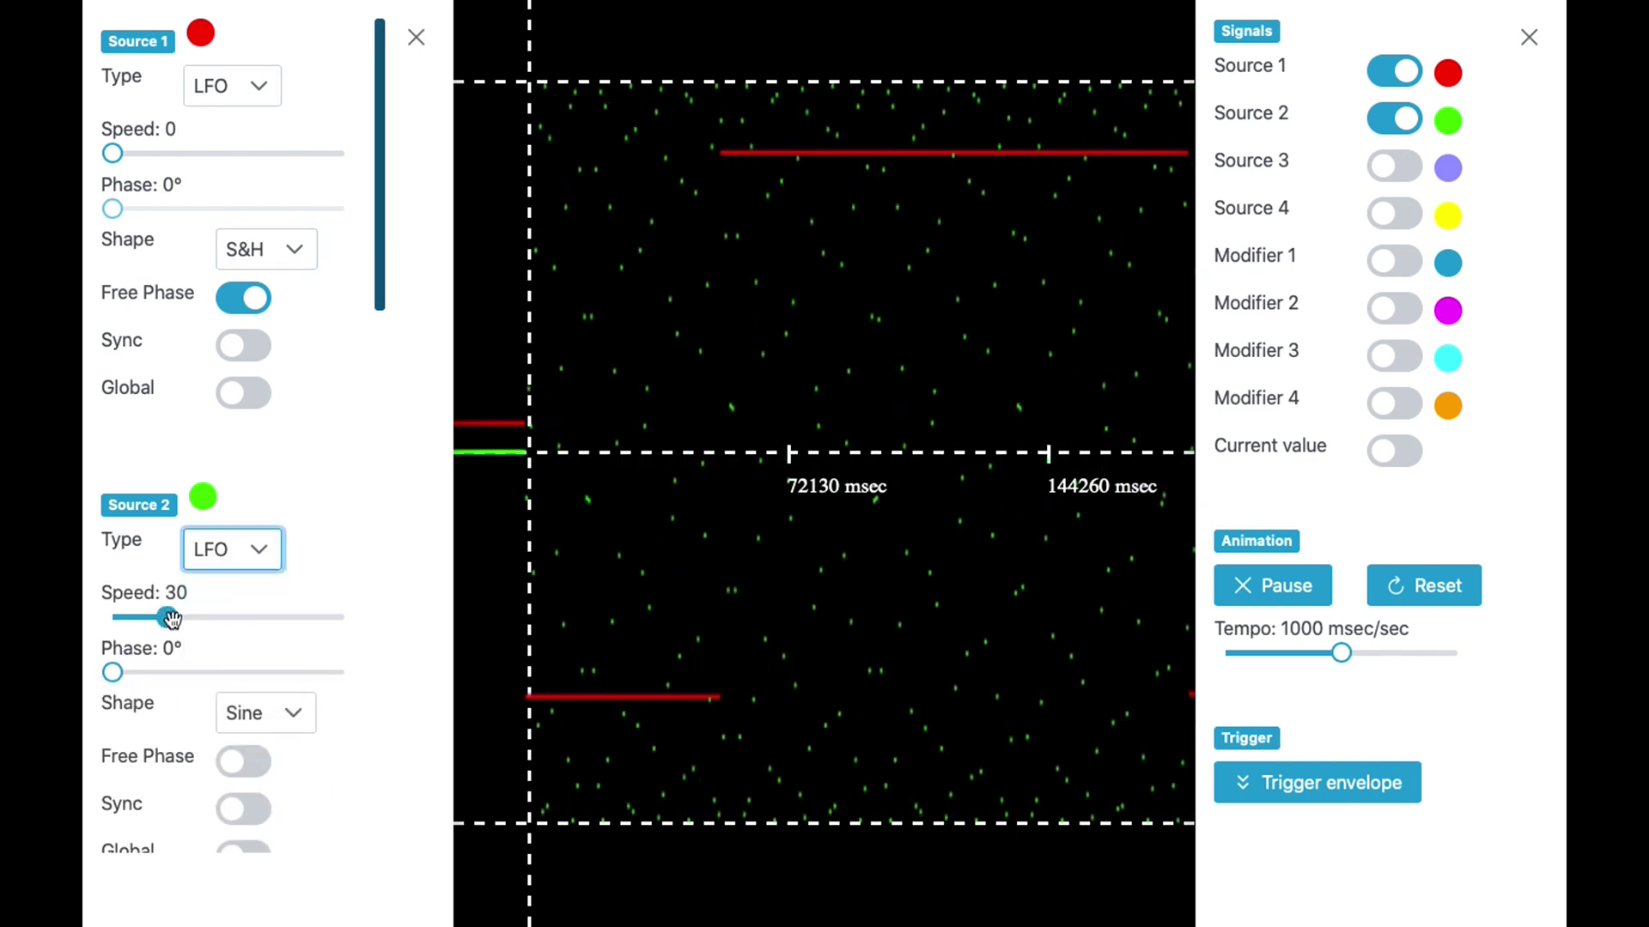
left_click_drag(174, 620, 81, 615)
left_click(261, 718)
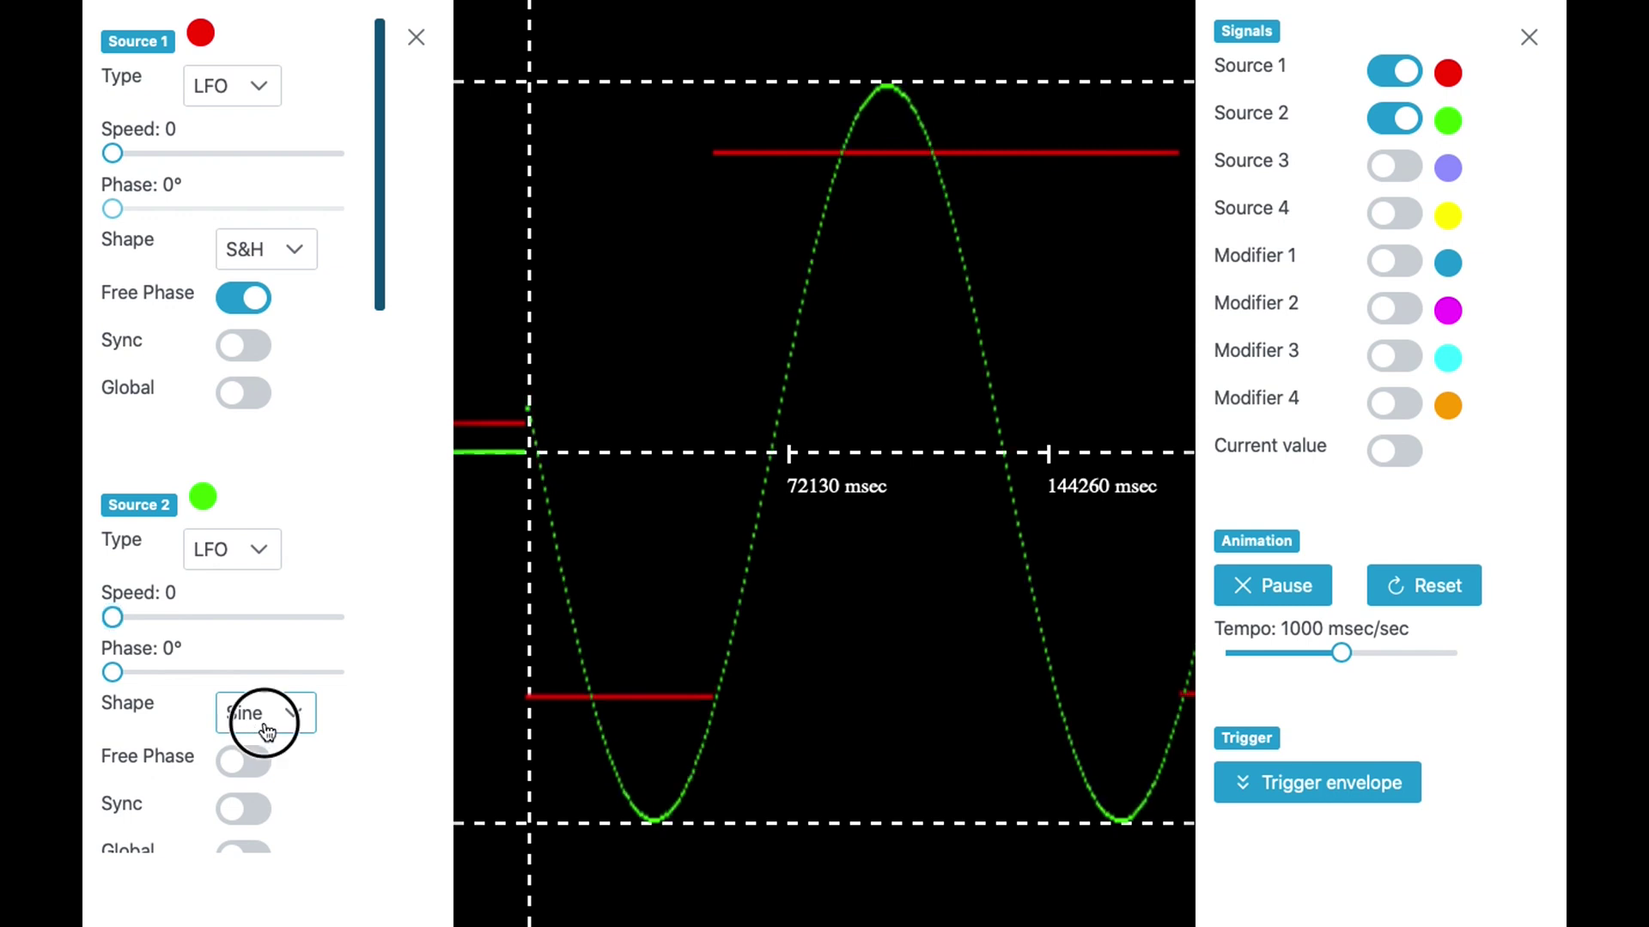
left_click(270, 688)
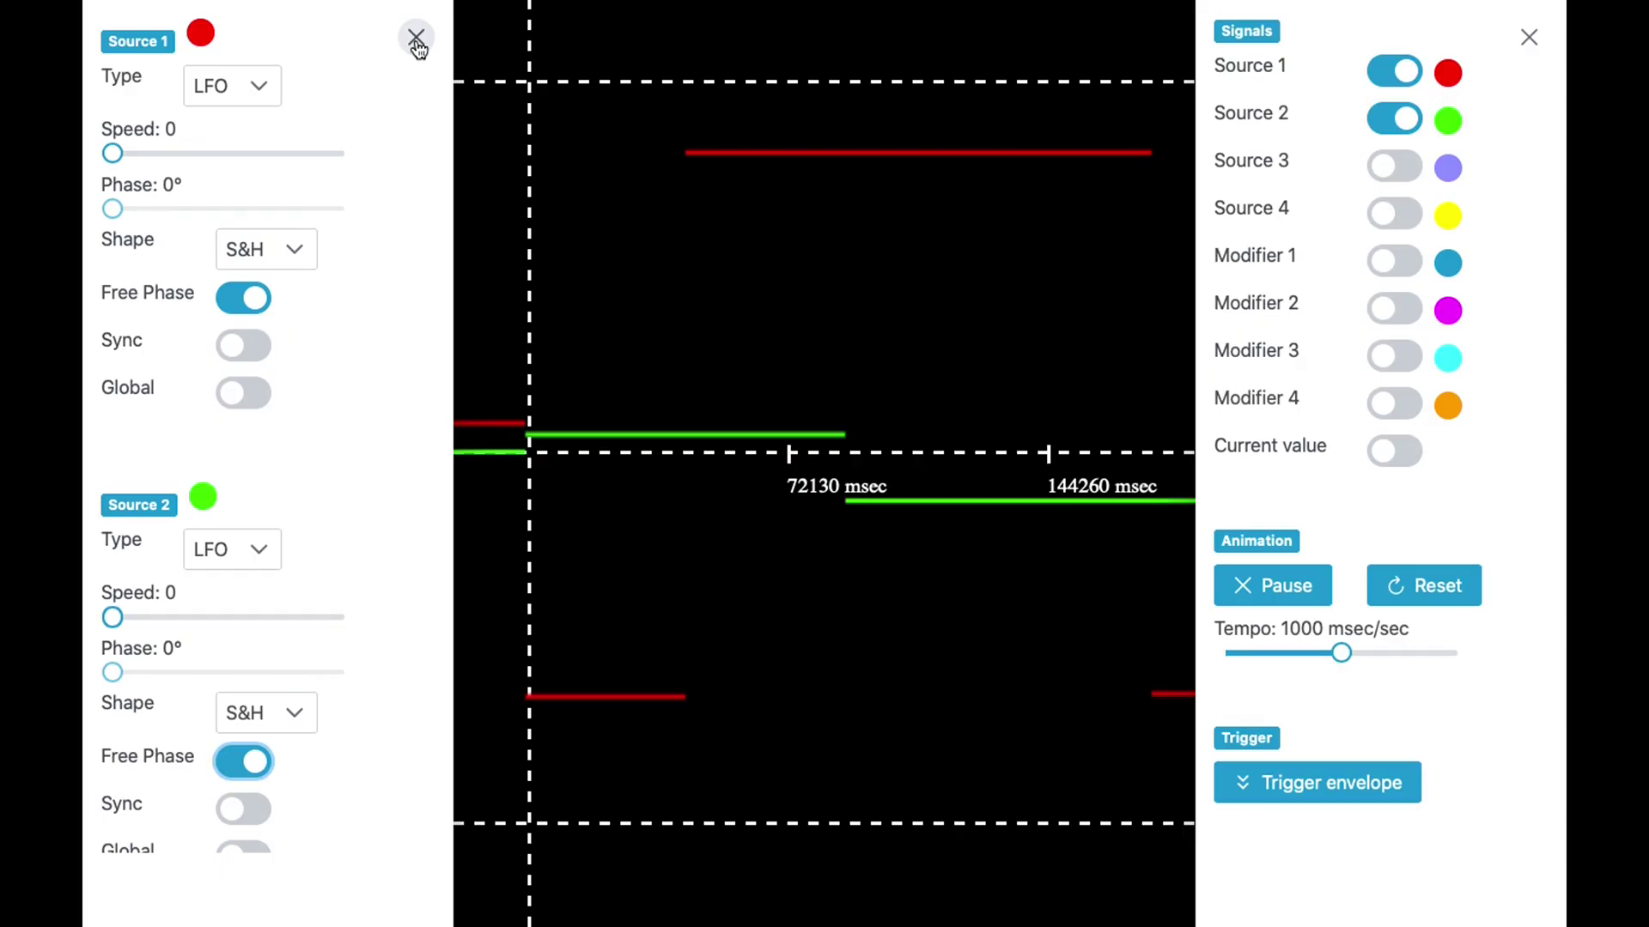
left_click(418, 43)
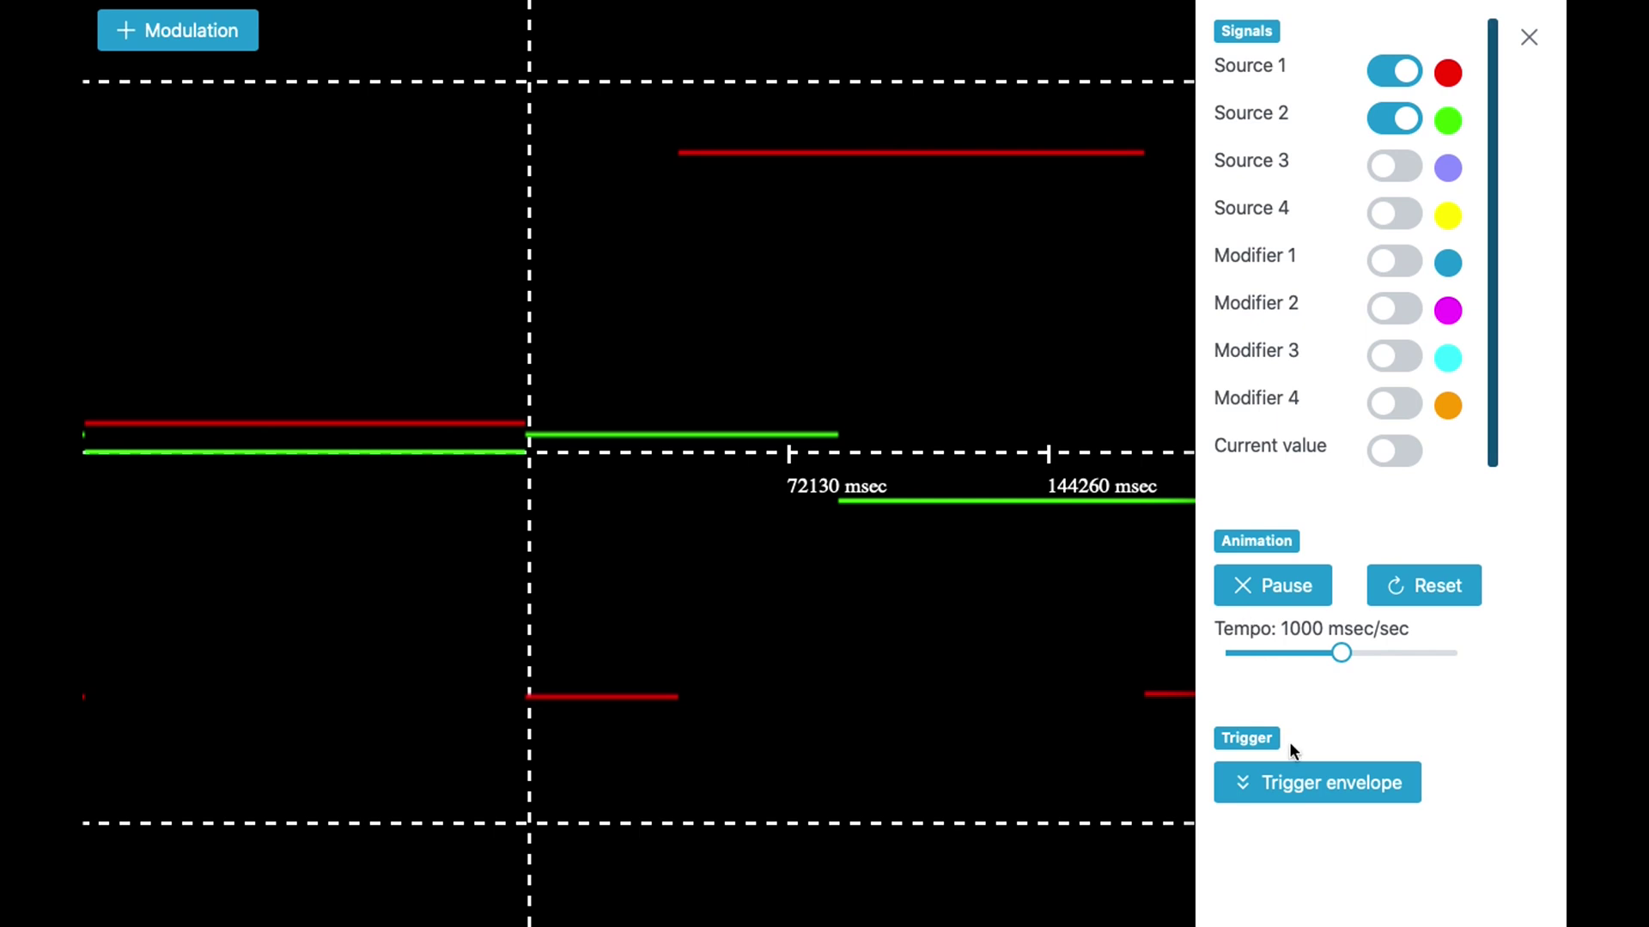
Retrigger the envelope twelve times so the red and green S&H lines jump to independent random levels.
left_click(1325, 800)
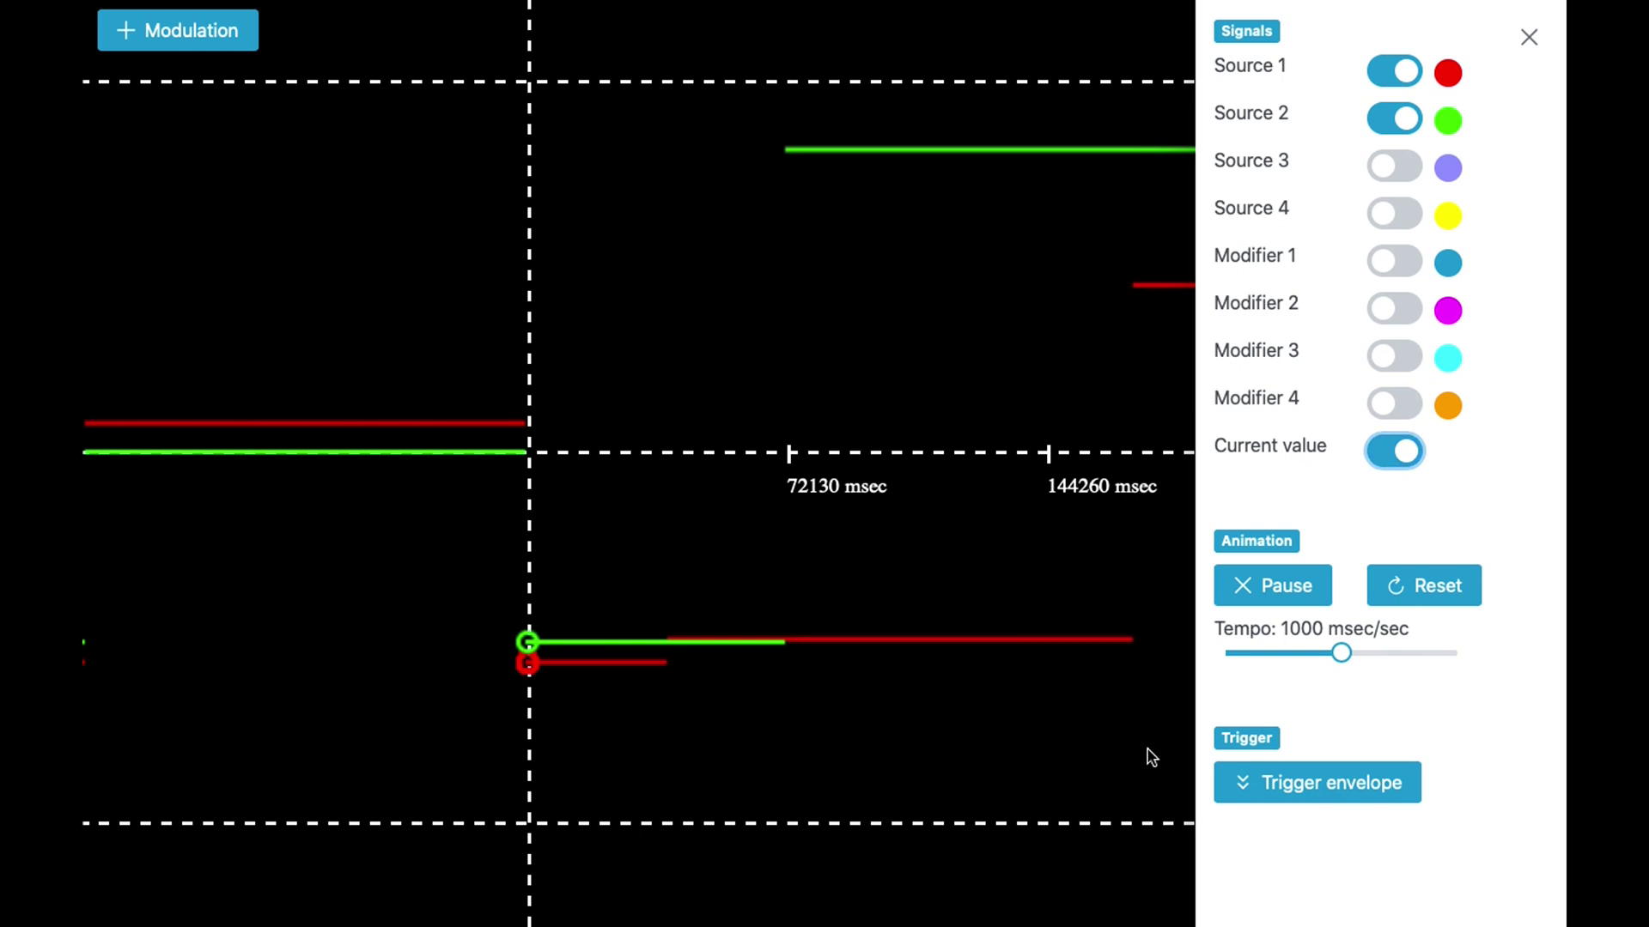
left_click(1308, 781)
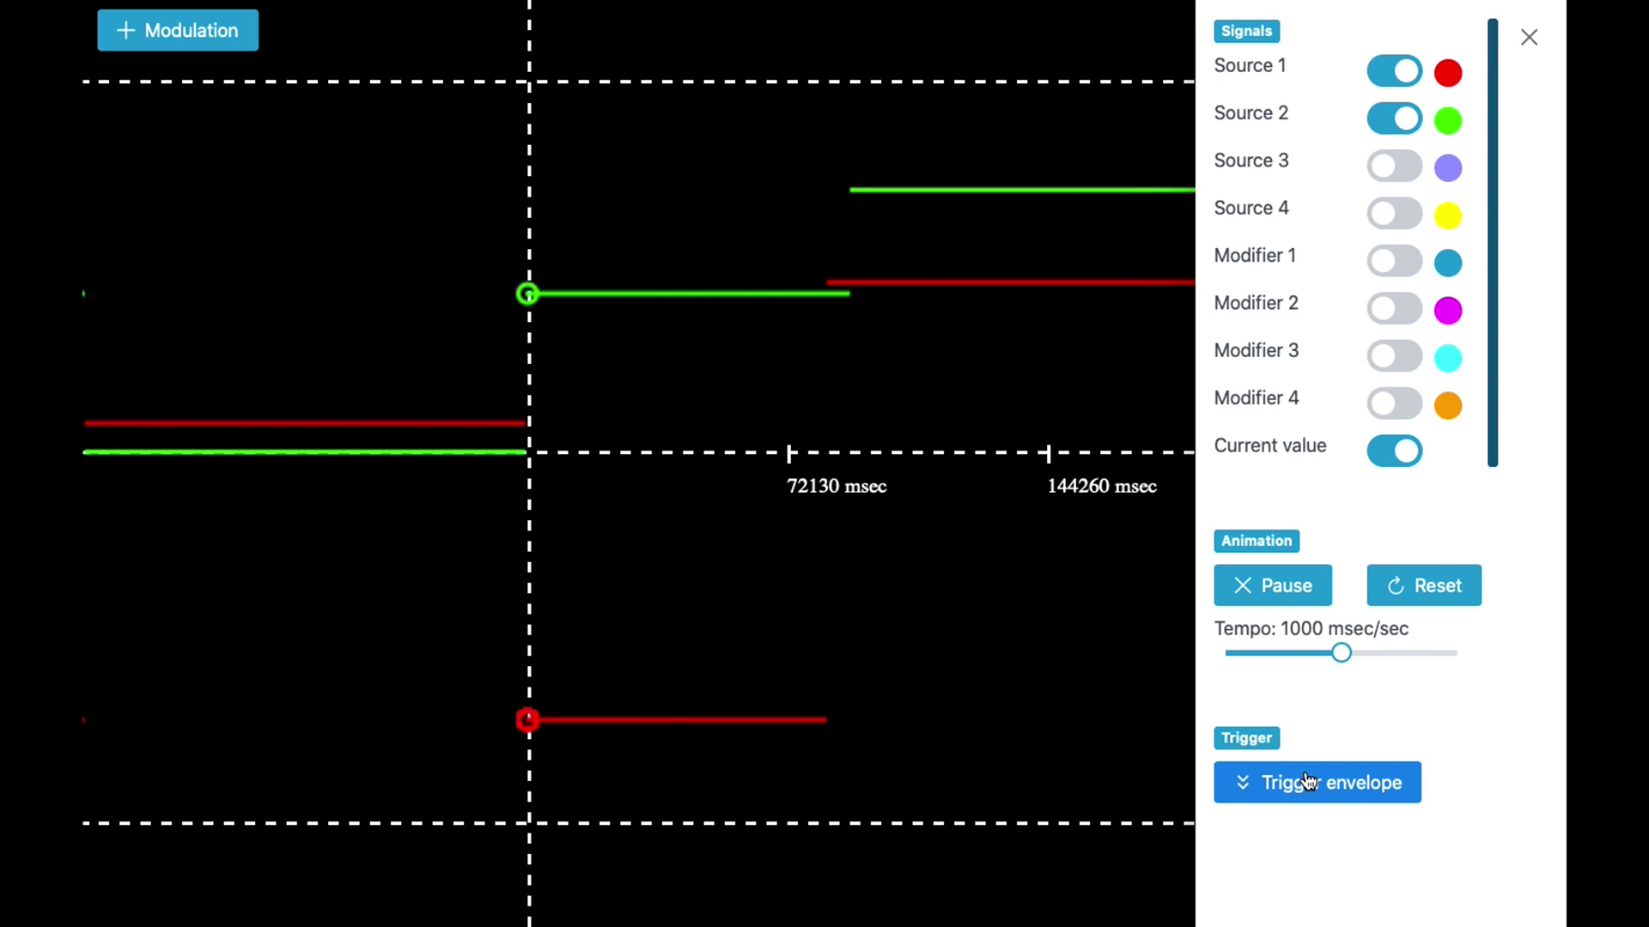
left_click(1306, 781)
left_click(1308, 782)
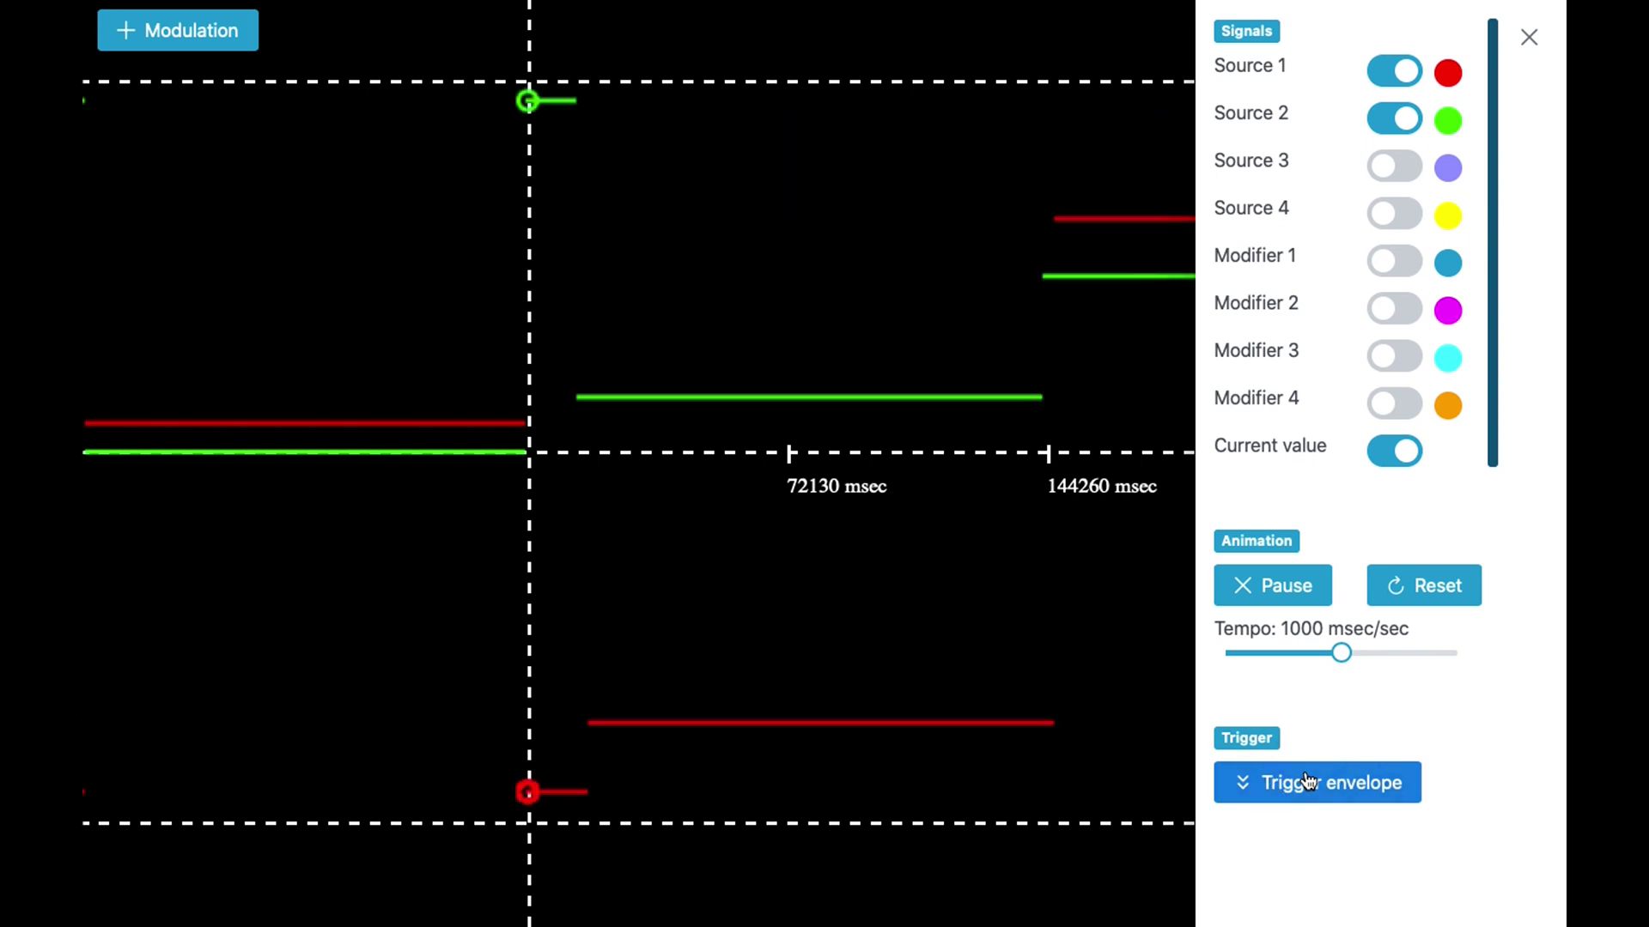
left_click(1308, 781)
left_click(1308, 781)
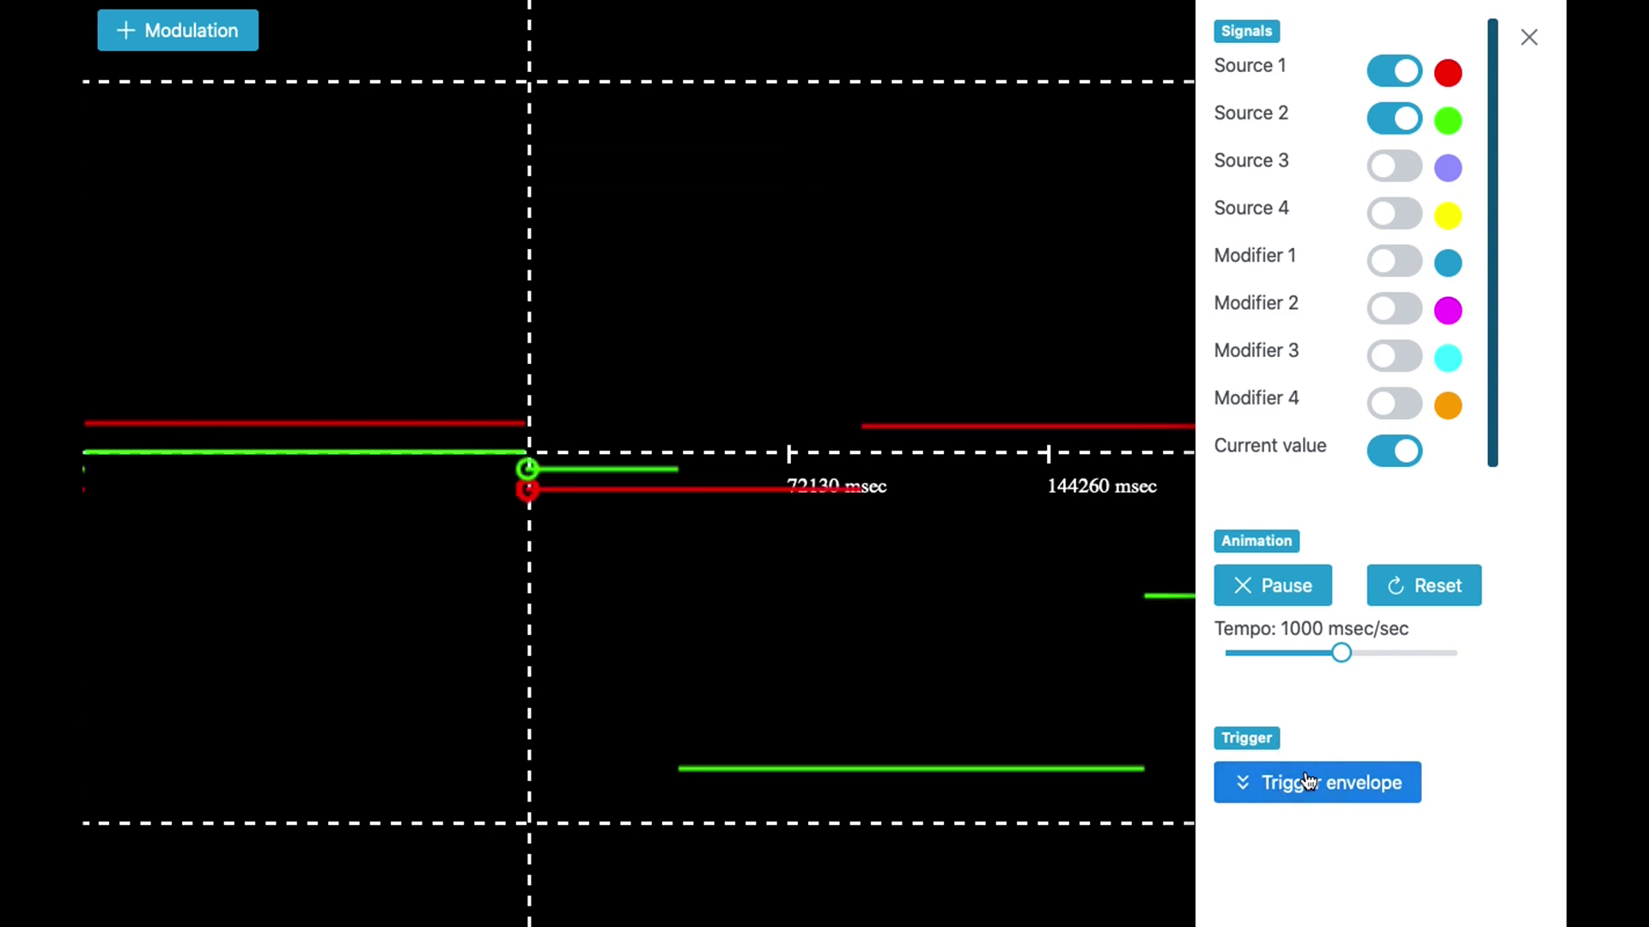
left_click(1308, 781)
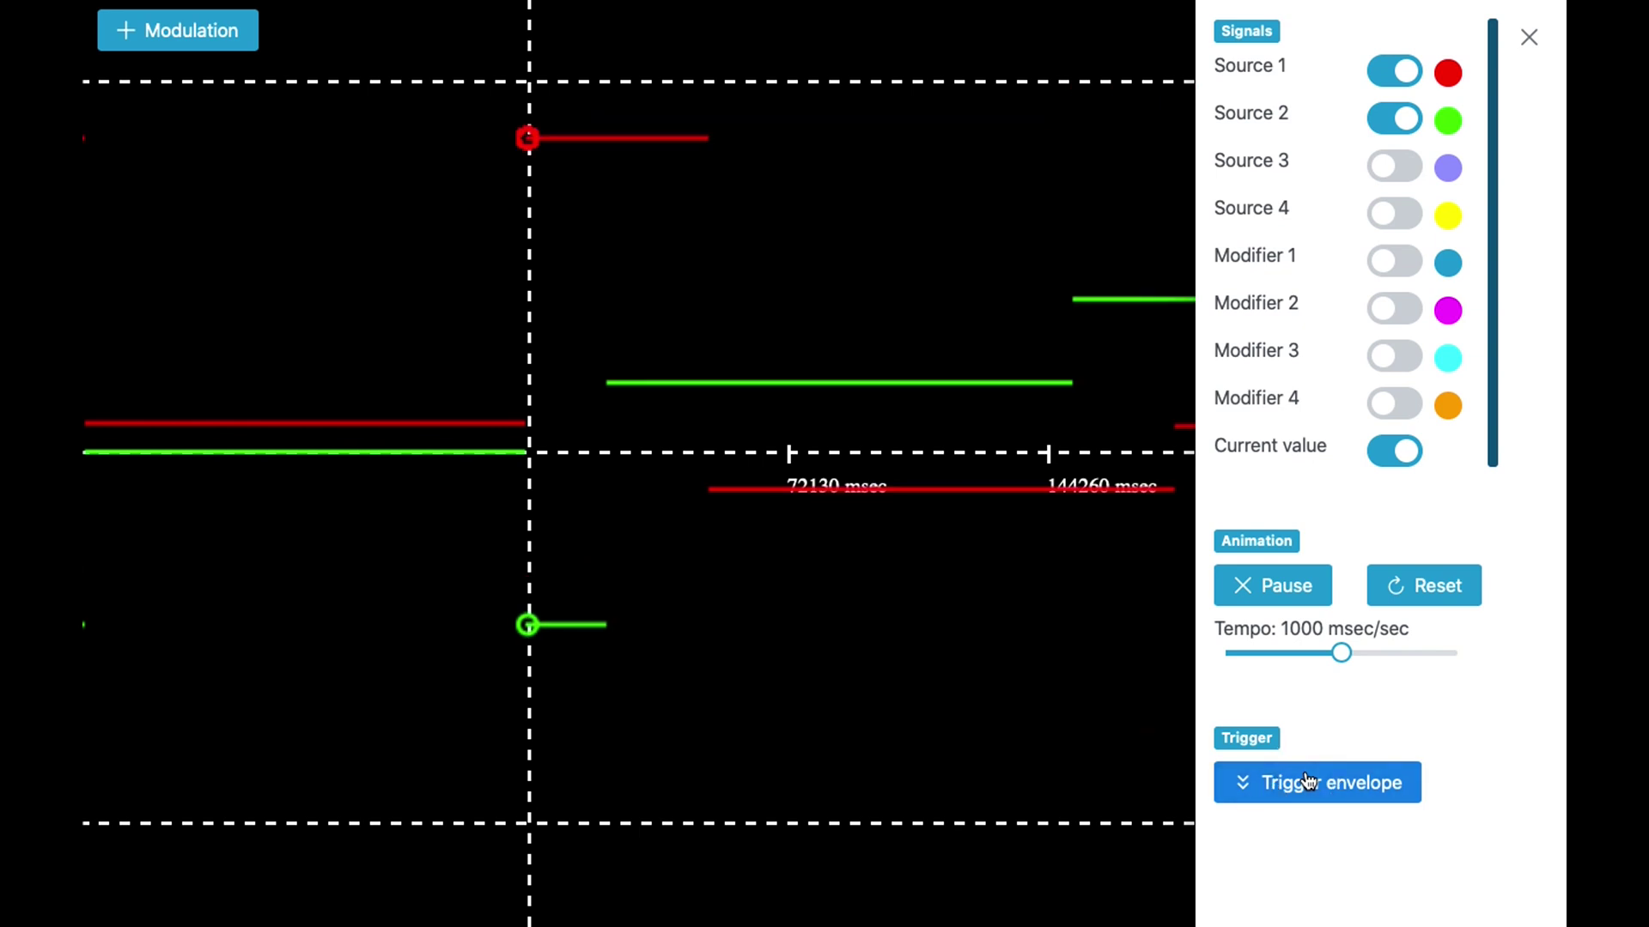
left_click(1307, 782)
left_click(1307, 782)
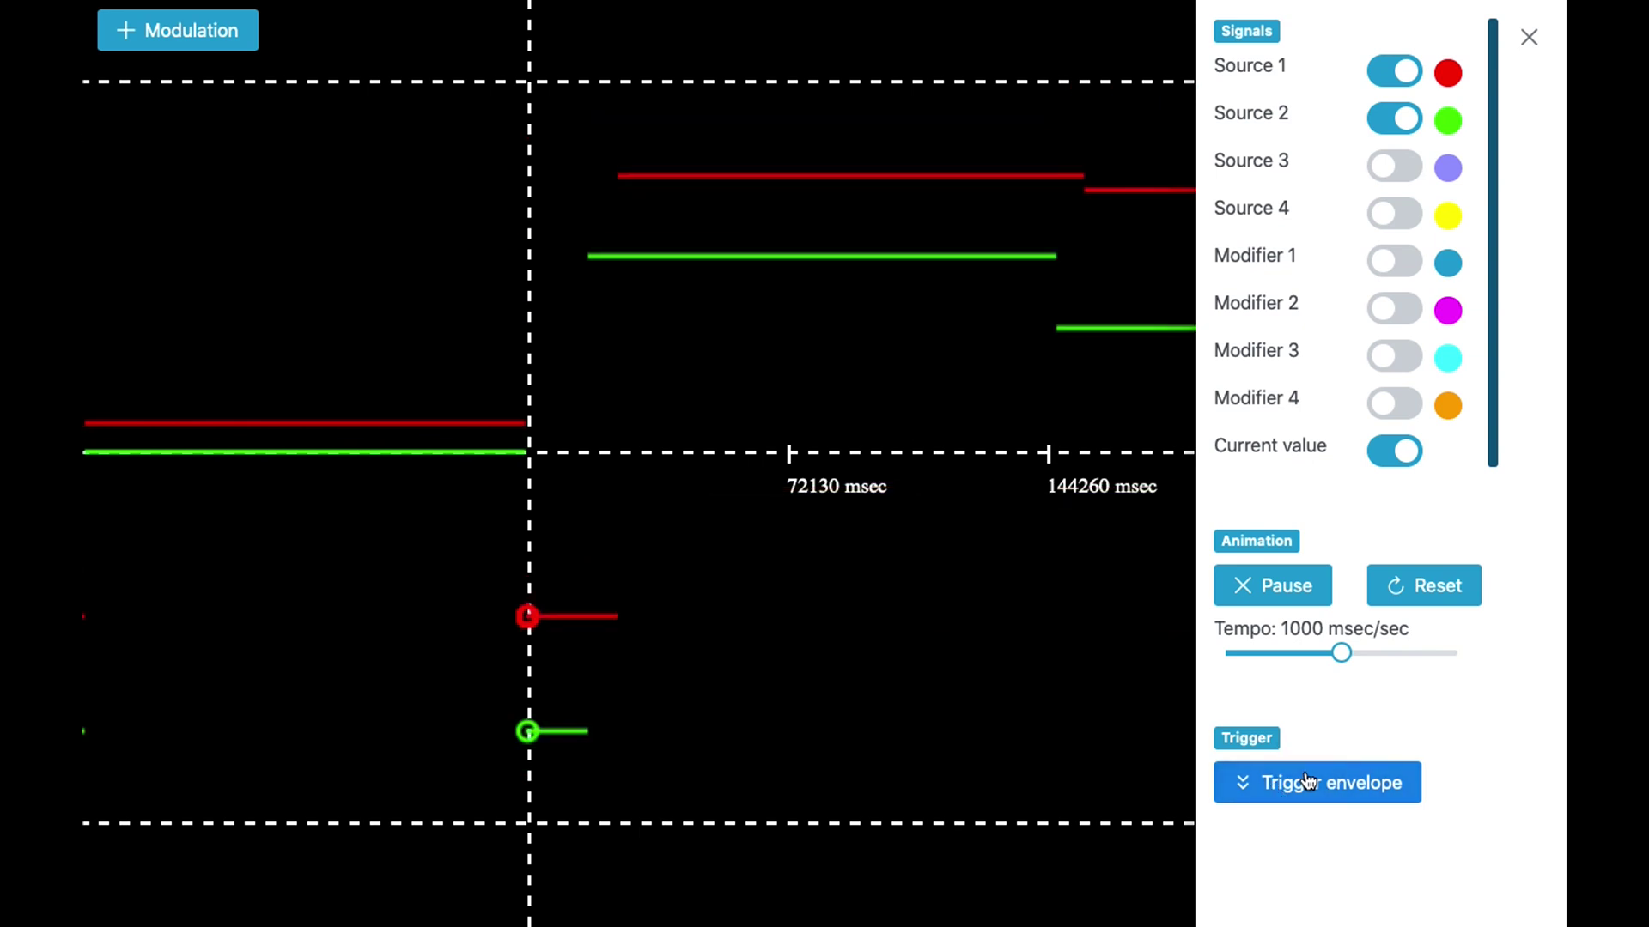
left_click(1308, 781)
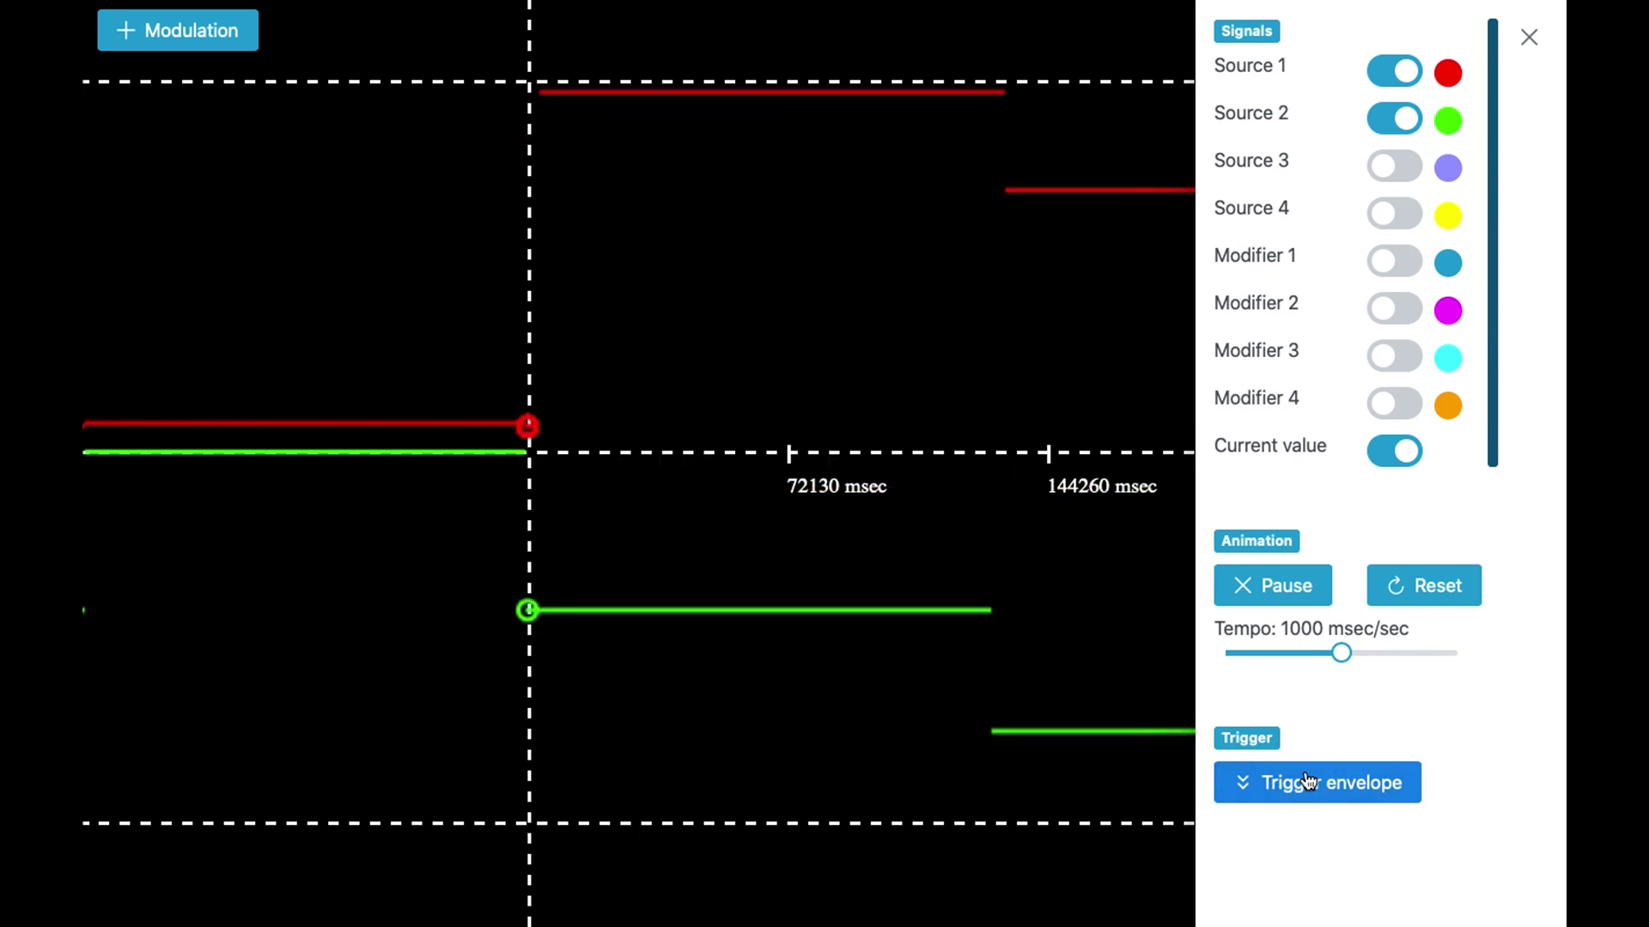
left_click(1308, 781)
left_click(1307, 781)
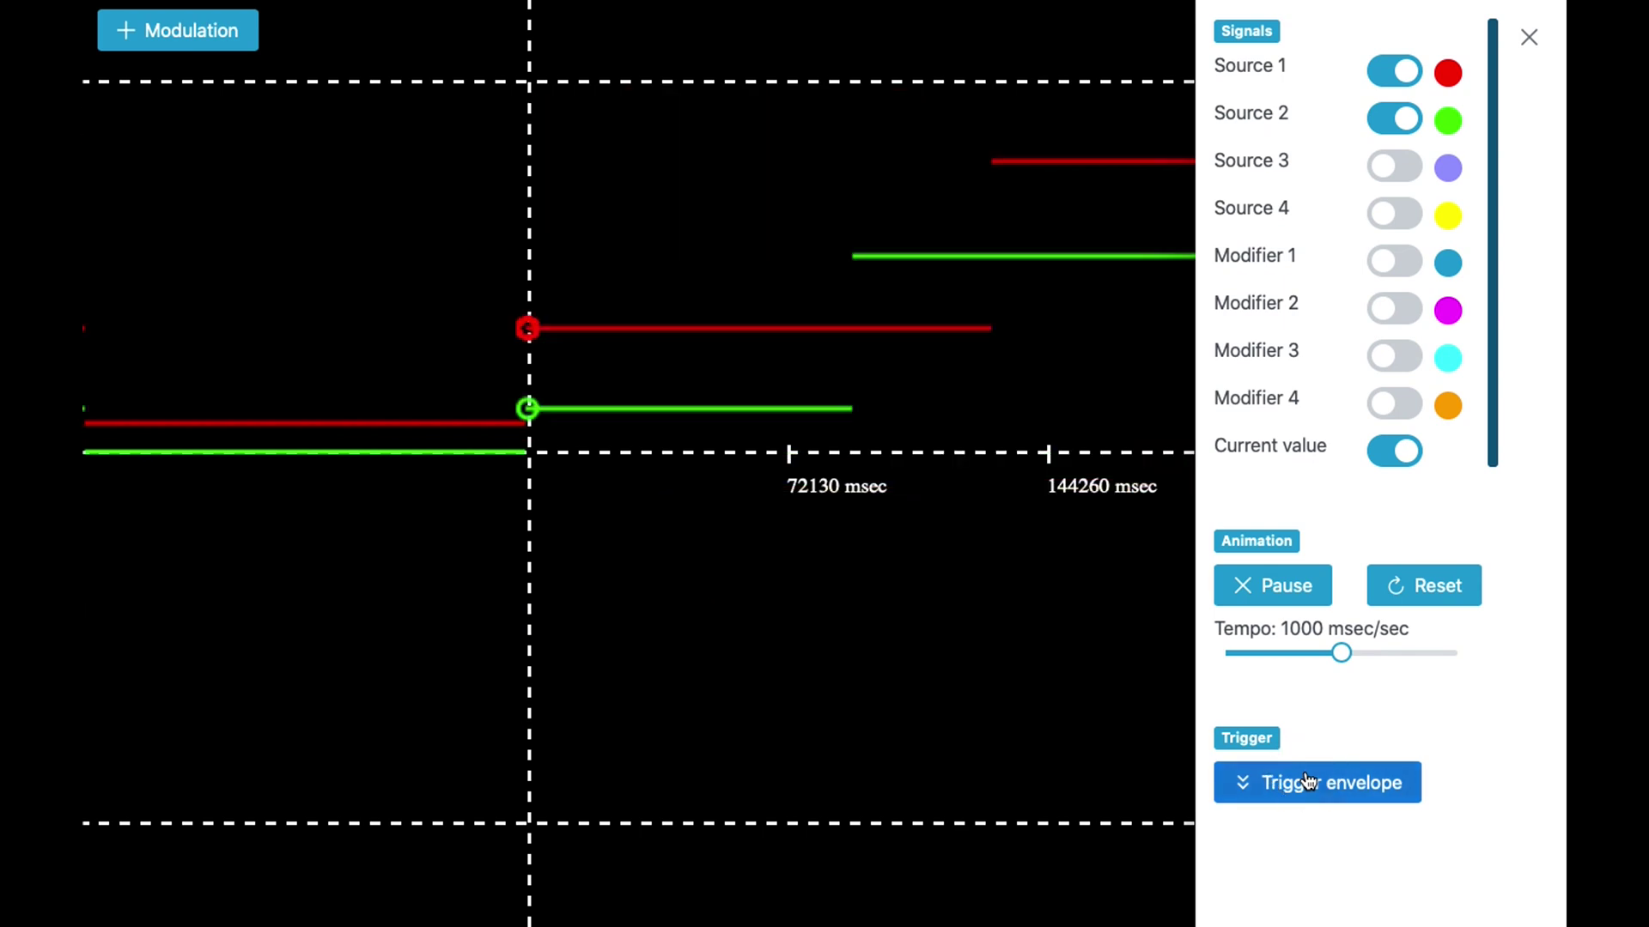